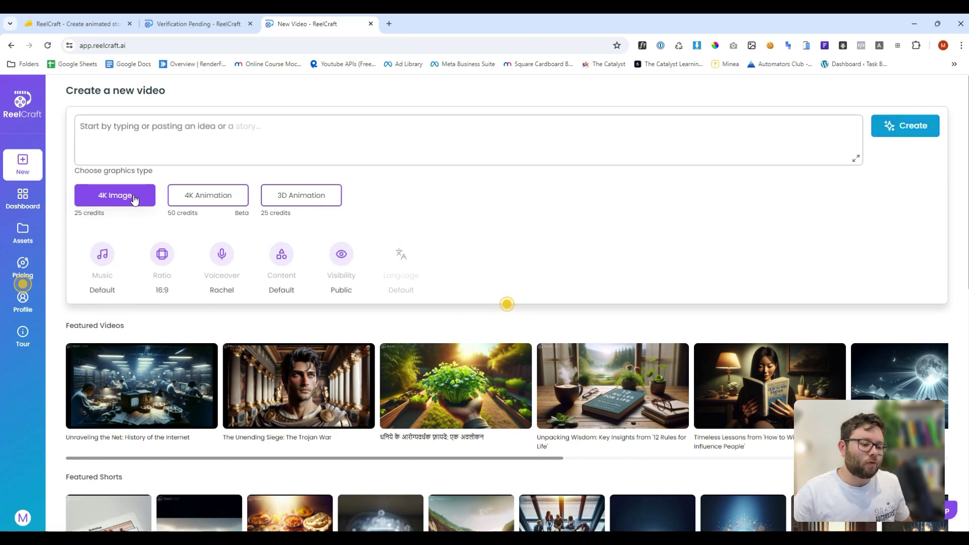
# Browse the featured videos and watch How to Win Friends, then go back.
pyautogui.scroll(-5, 366, 370)
pyautogui.scroll(1, 411, 186)
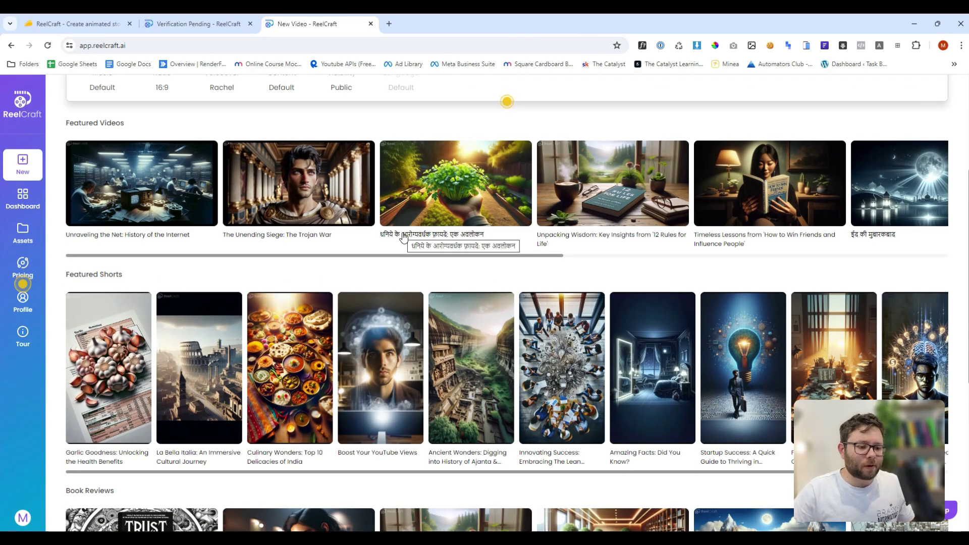
pyautogui.click(727, 217)
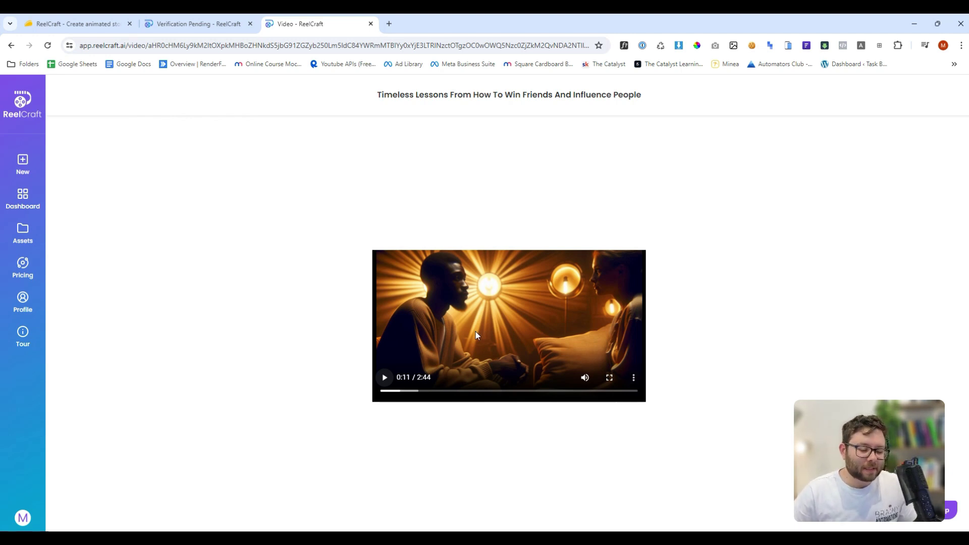
pyautogui.hotkey('alt', 'Left')
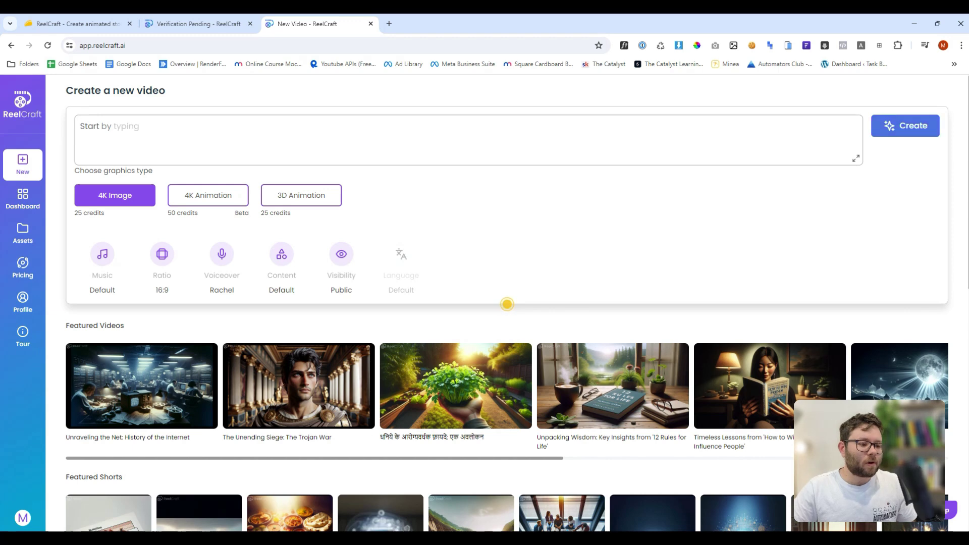
# Scroll down the page and go to the Dashboard to see My Videos.
pyautogui.scroll(-3, 138, 319)
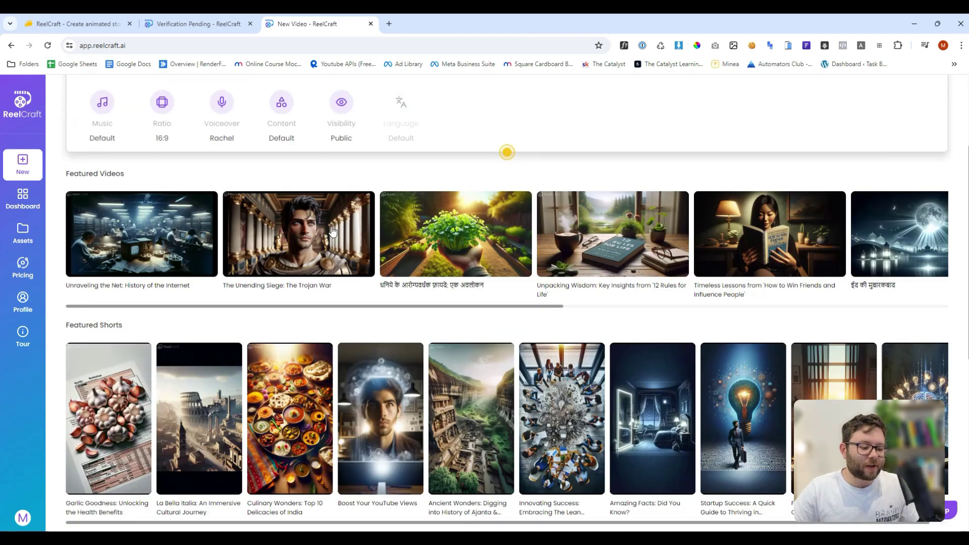
pyautogui.scroll(-5, 324, 223)
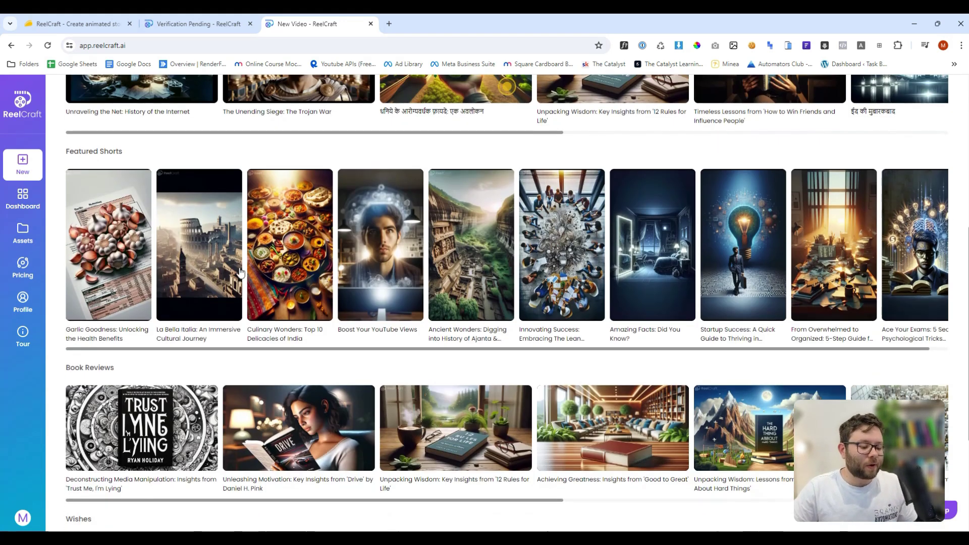
pyautogui.scroll(-2, 499, 407)
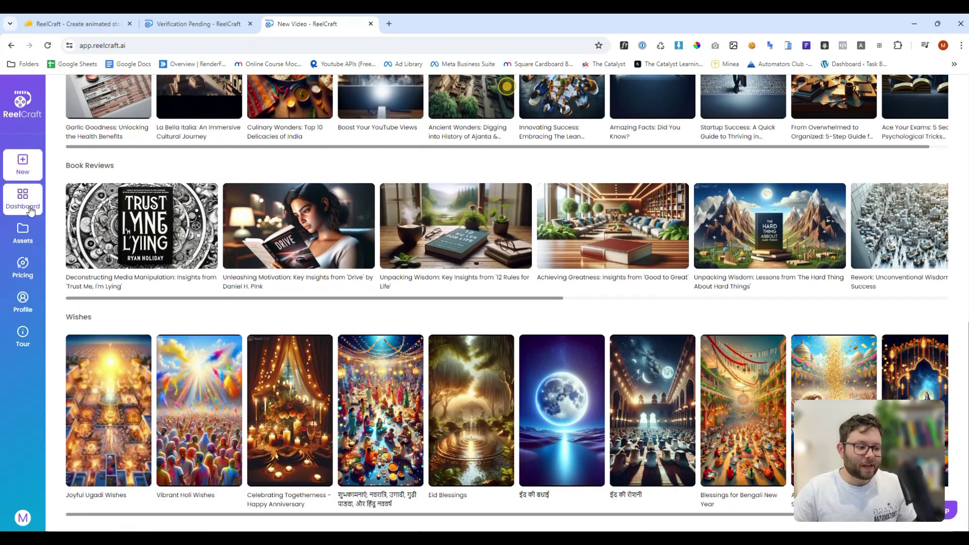
pyautogui.click(27, 208)
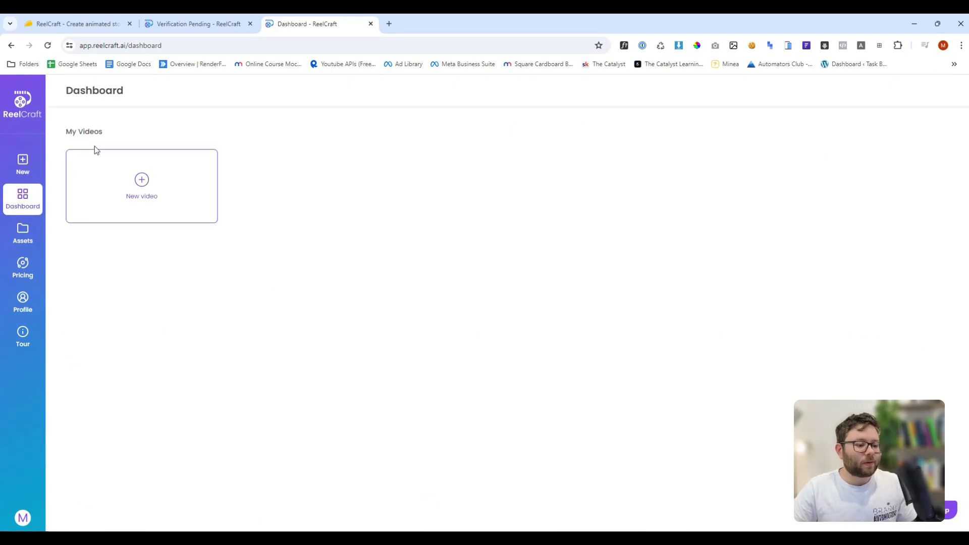
# Start a new video, then view Assets filtered by background music, voice samples and images.
pyautogui.click(126, 200)
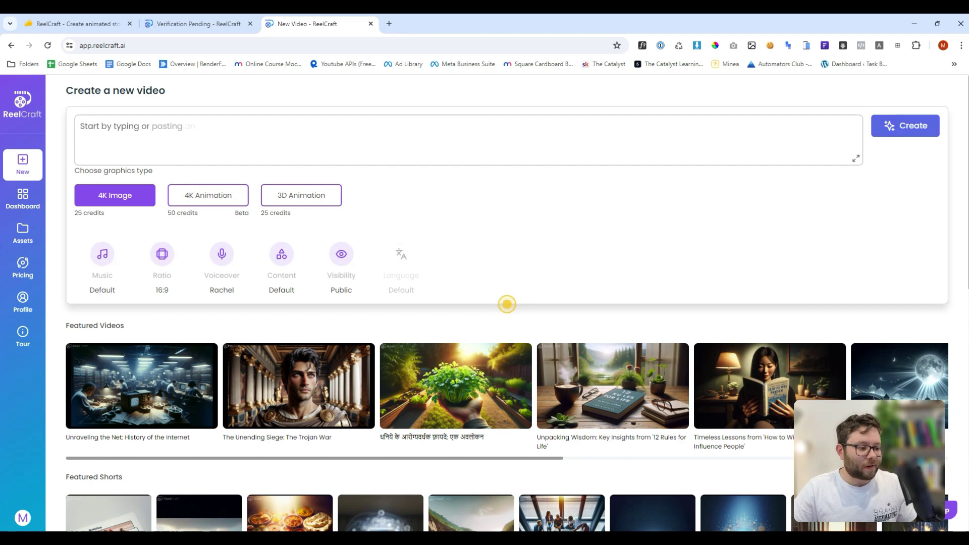
pyautogui.click(31, 233)
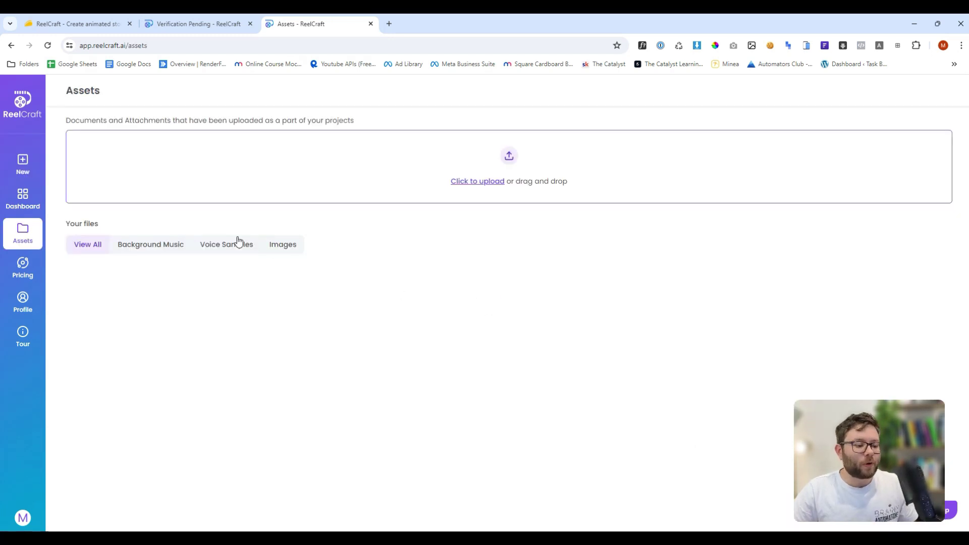
pyautogui.click(164, 245)
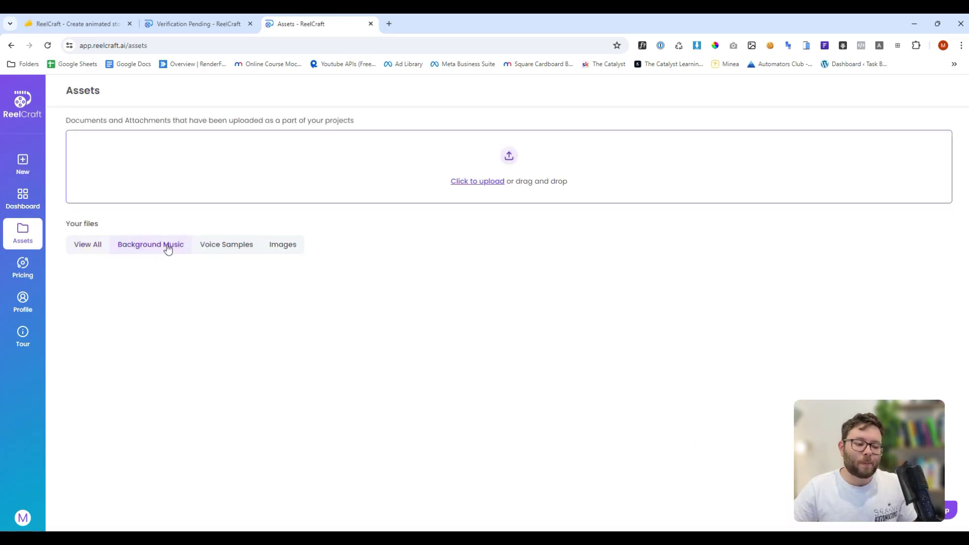
pyautogui.click(232, 251)
pyautogui.click(289, 249)
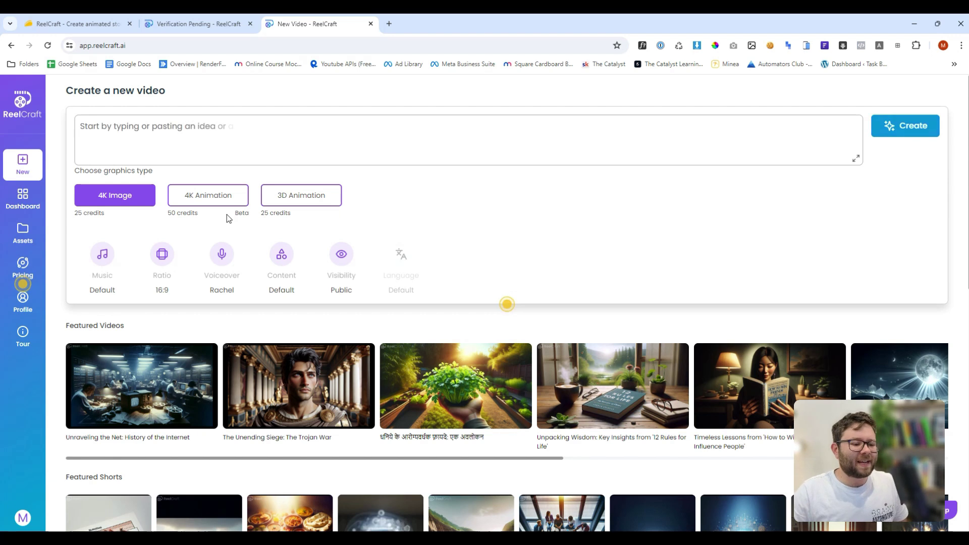
# Enter the idea 'a dog flying in space dressed as a flower' and set ratio 9:16.
pyautogui.click(129, 133)
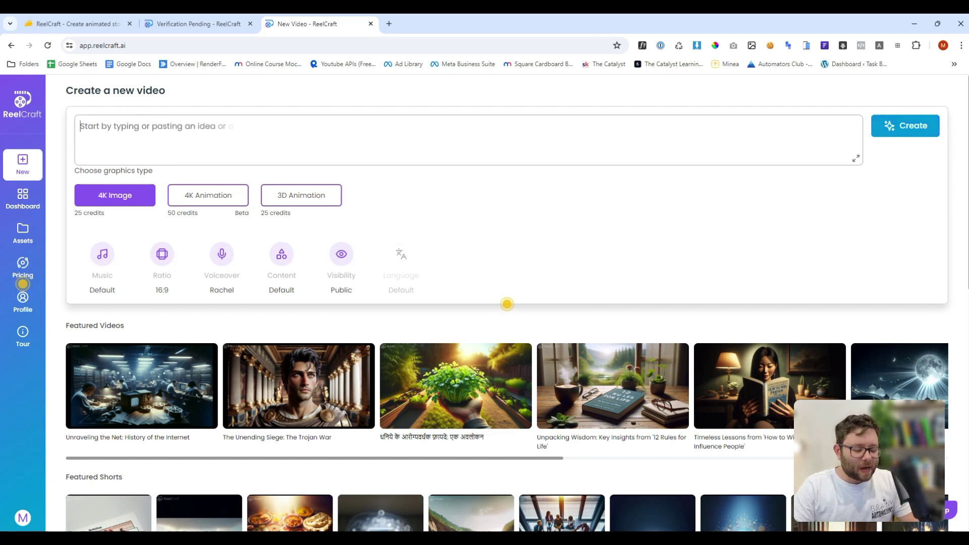
pyautogui.write('a dog flying t')
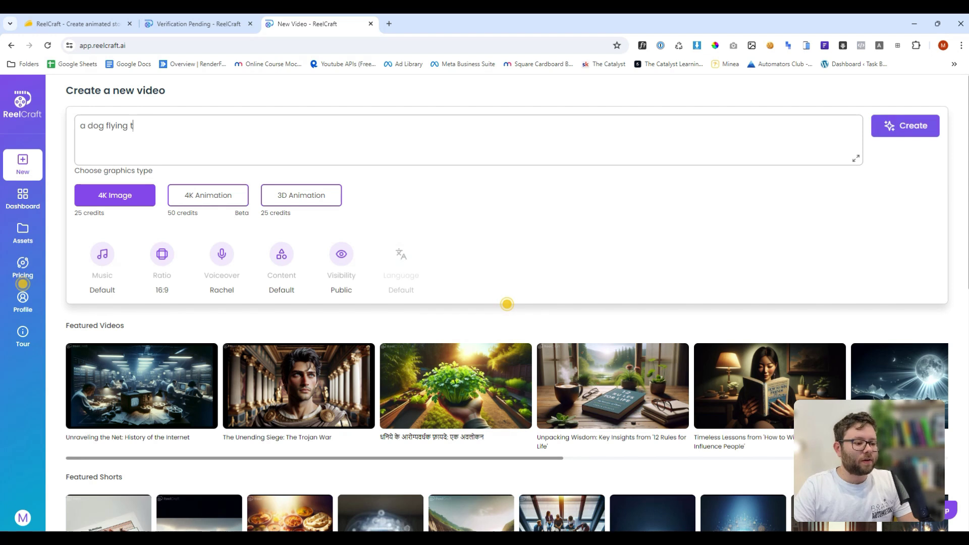
pyautogui.press('BackSpace')
pyautogui.write('in space ')
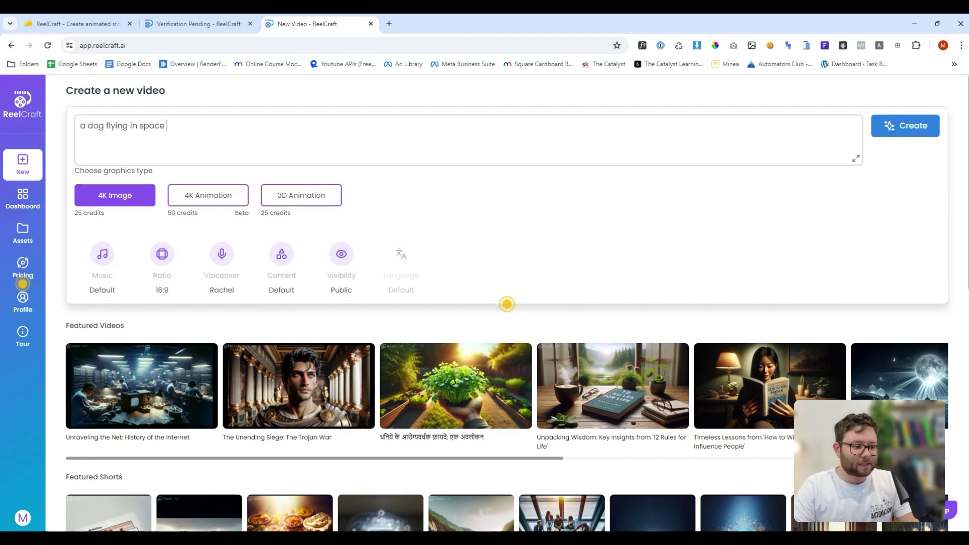
pyautogui.write('dressed as a flower')
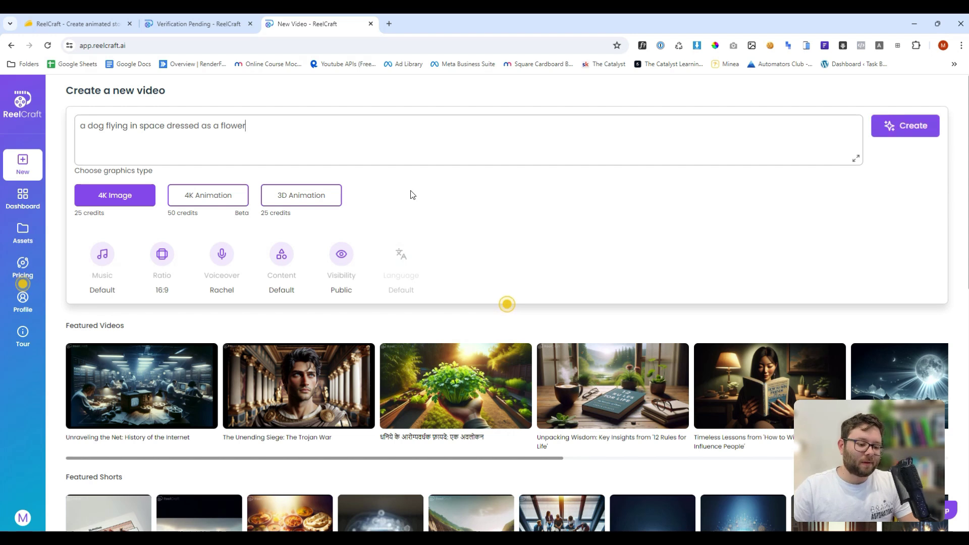
pyautogui.click(103, 258)
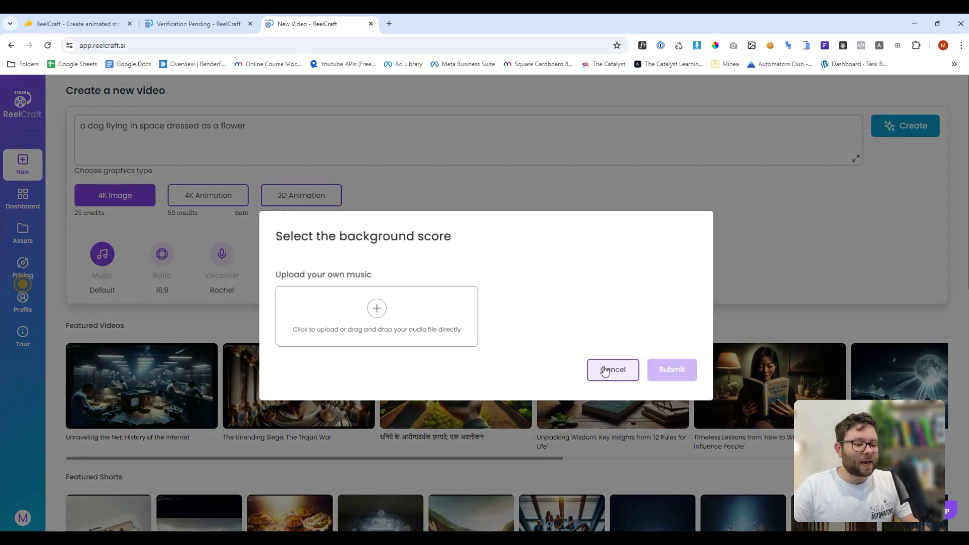
pyautogui.click(608, 369)
pyautogui.click(166, 253)
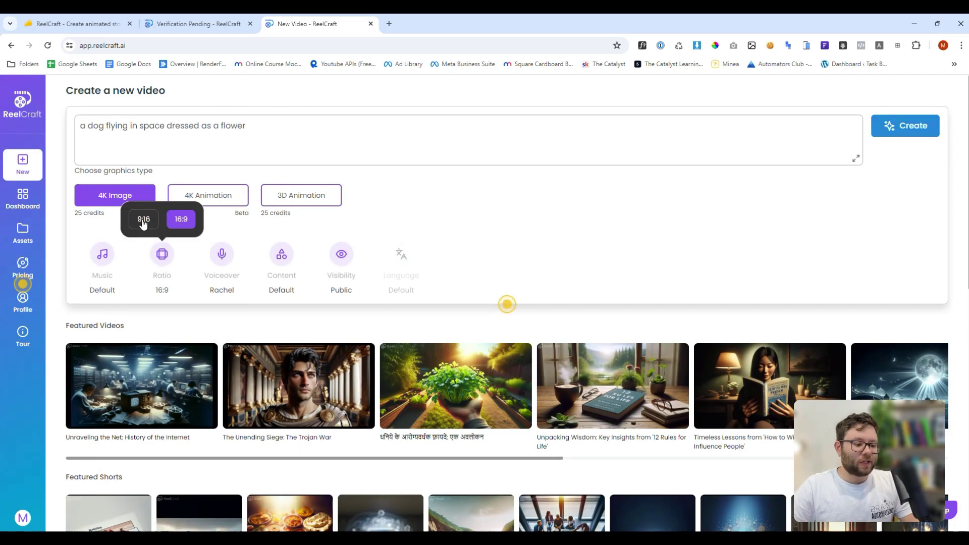
pyautogui.click(143, 222)
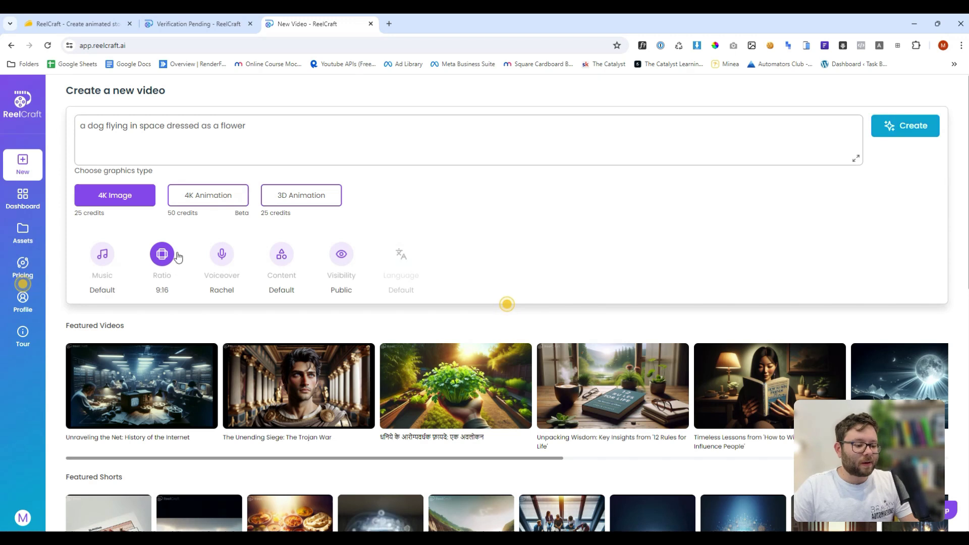
# Preview the Drew and Dave voices, set the voiceover to Dave, and view content types.
pyautogui.click(230, 252)
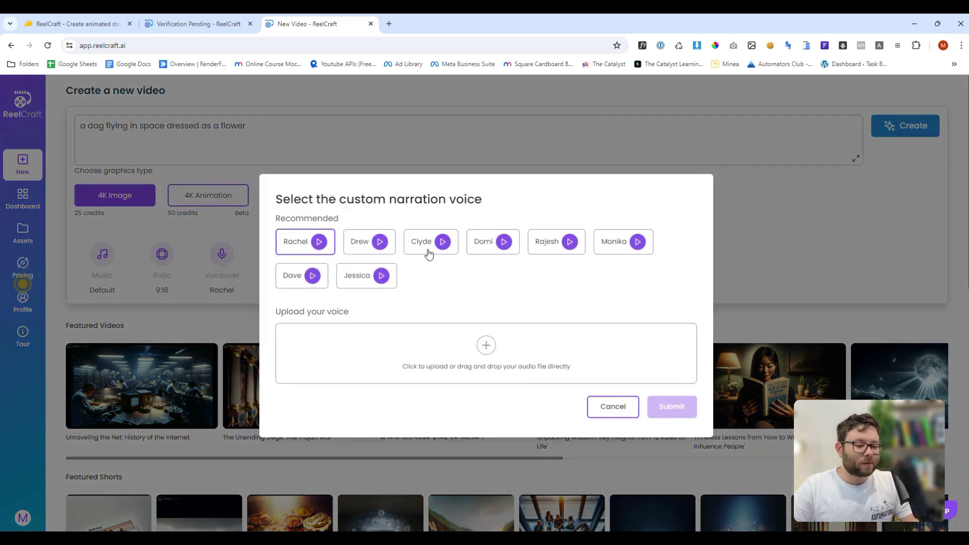
pyautogui.moveTo(384, 248)
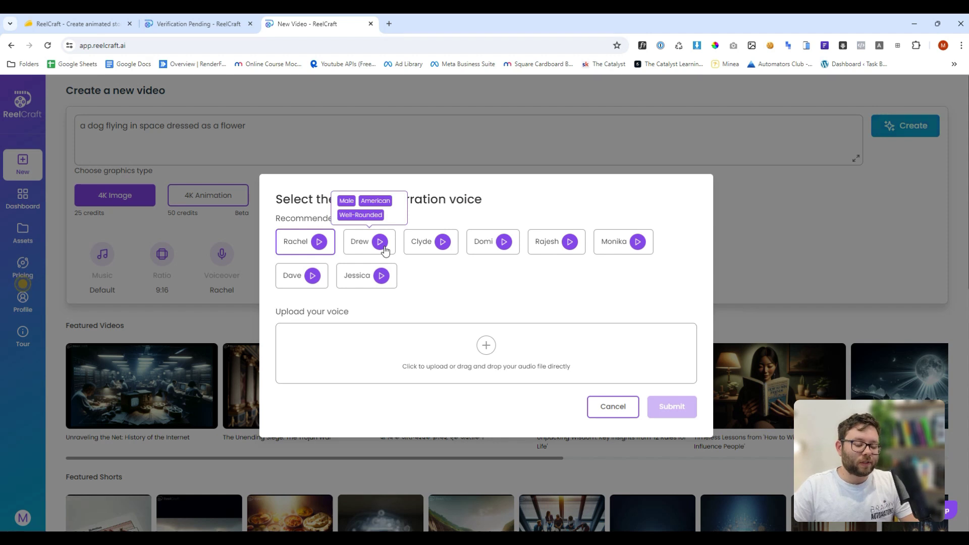
pyautogui.click(384, 249)
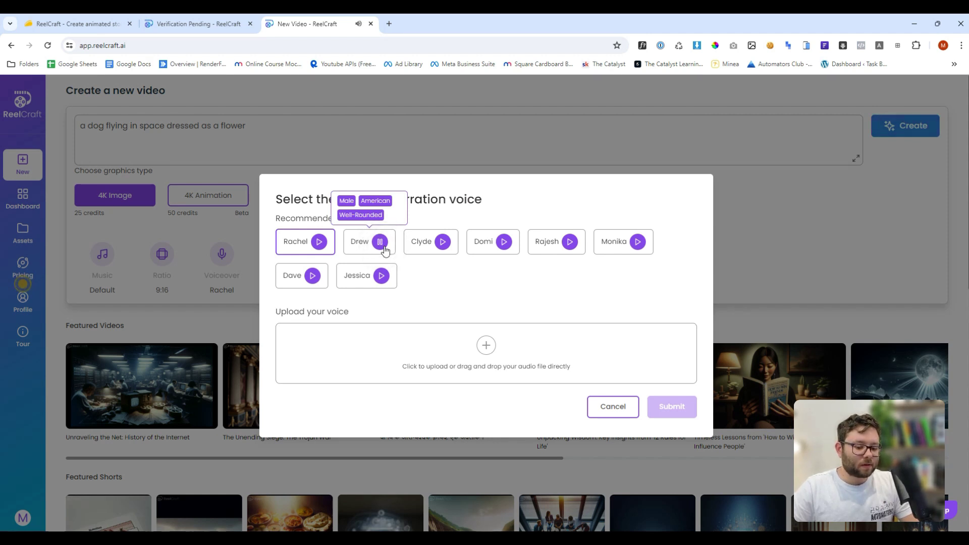
pyautogui.click(312, 277)
pyautogui.click(379, 242)
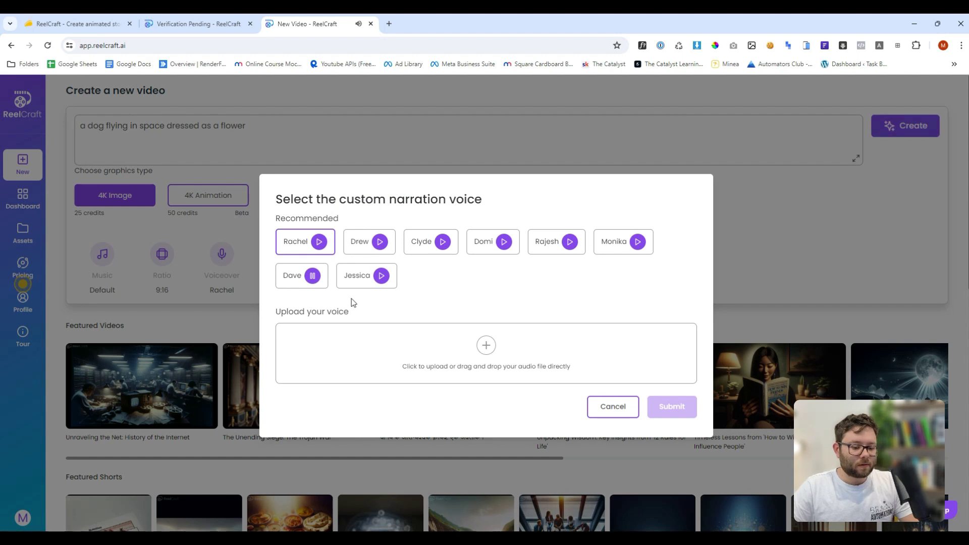
pyautogui.click(298, 275)
pyautogui.click(672, 406)
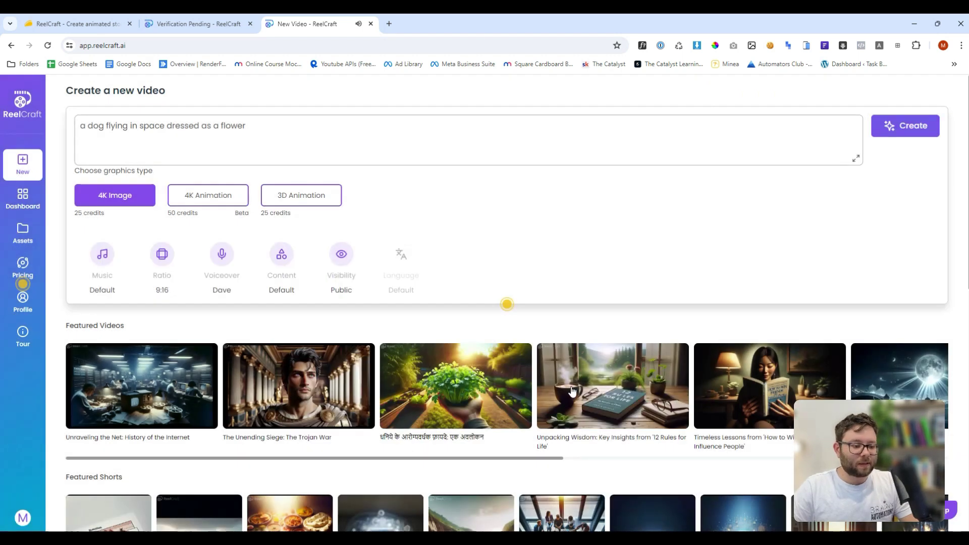
pyautogui.click(281, 257)
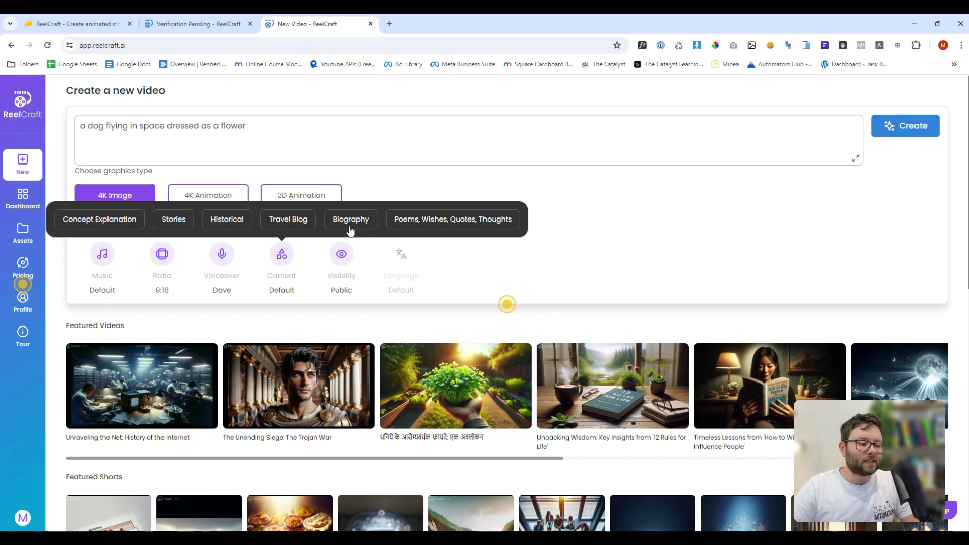
pyautogui.moveTo(339, 253)
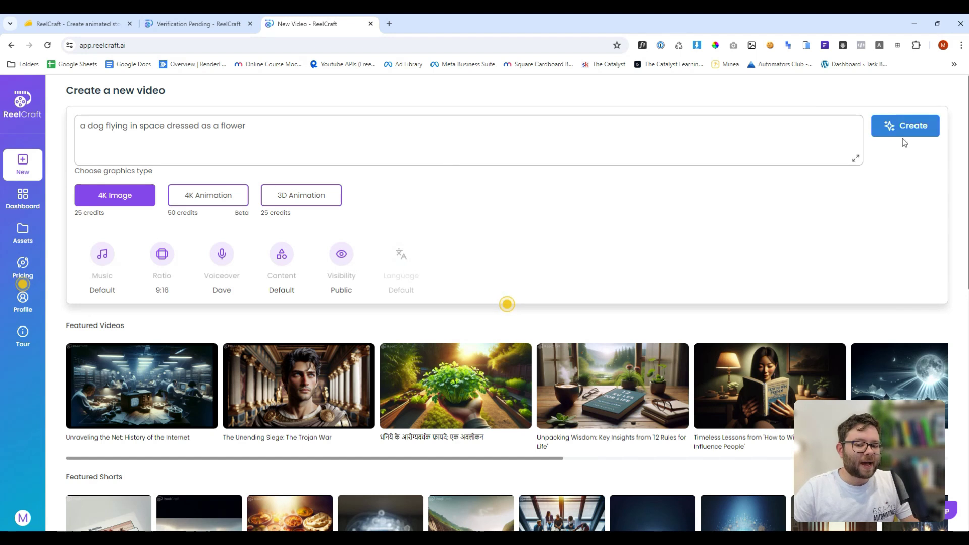
# Generate the project and read the story's opening and the character Daisy.
pyautogui.click(887, 133)
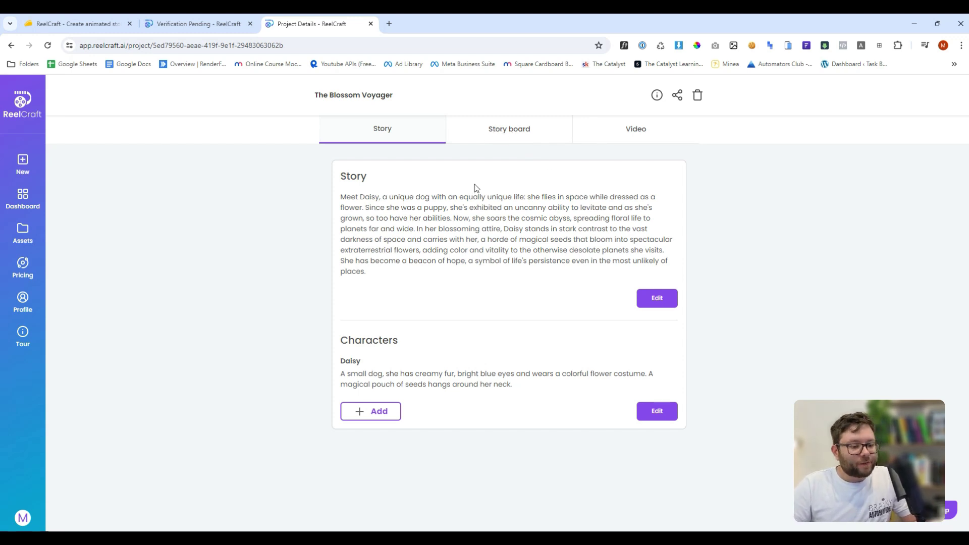
pyautogui.moveTo(340, 197); pyautogui.dragTo(356, 206)
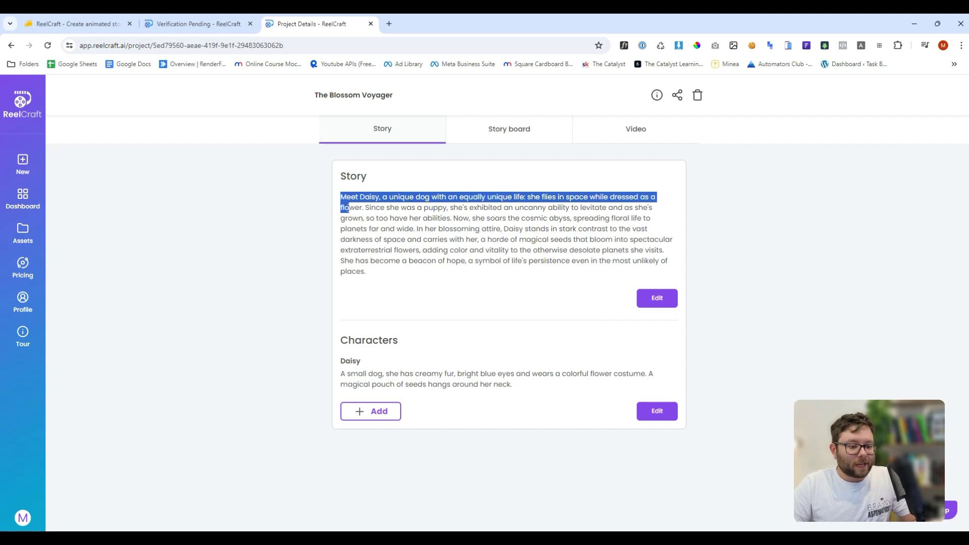
pyautogui.click(367, 220)
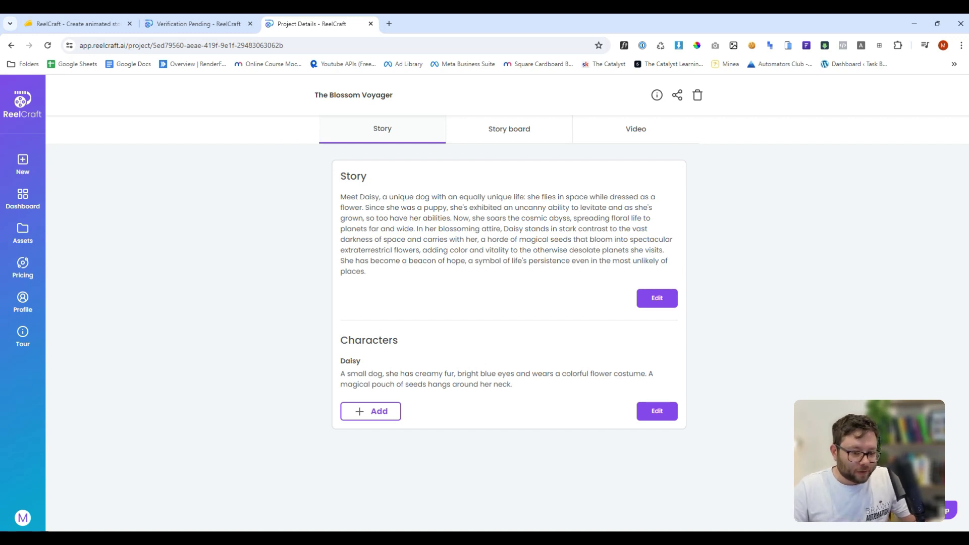
pyautogui.moveTo(339, 362); pyautogui.dragTo(538, 374)
pyautogui.click(380, 368)
# Read Daisy's description and the story's seed-pouch and flying-in-space passages.
pyautogui.doubleClick(356, 374)
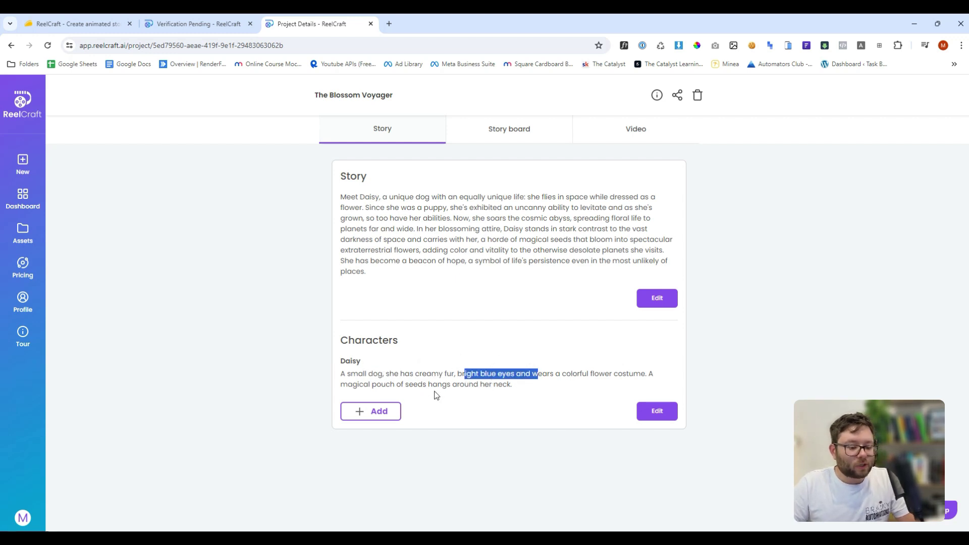
pyautogui.moveTo(406, 385); pyautogui.dragTo(511, 384)
pyautogui.click(497, 395)
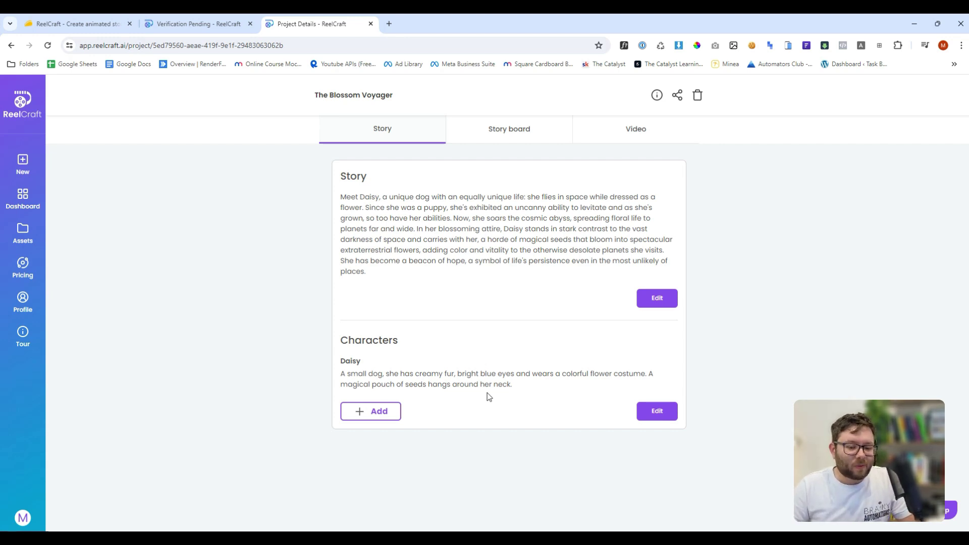
pyautogui.moveTo(528, 197); pyautogui.dragTo(589, 208)
pyautogui.click(589, 209)
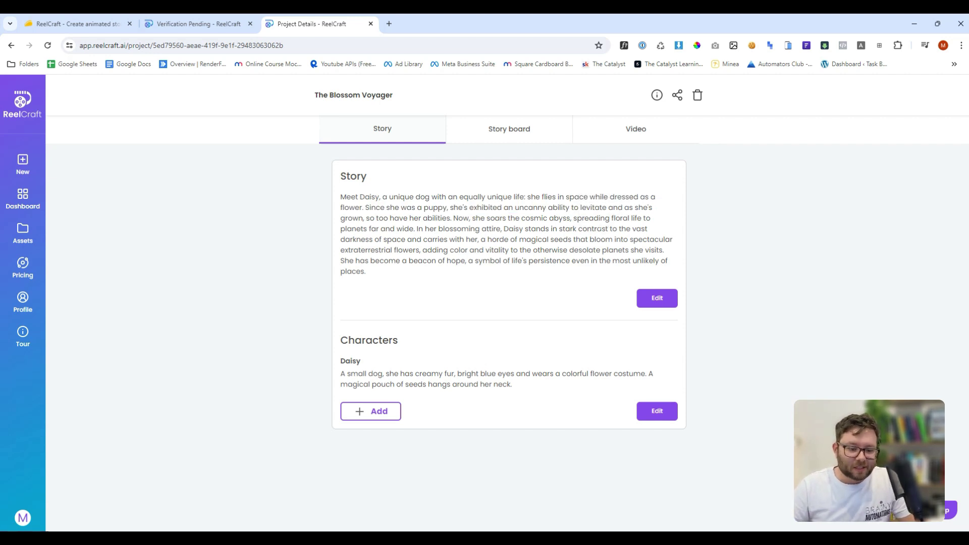
pyautogui.doubleClick(406, 251)
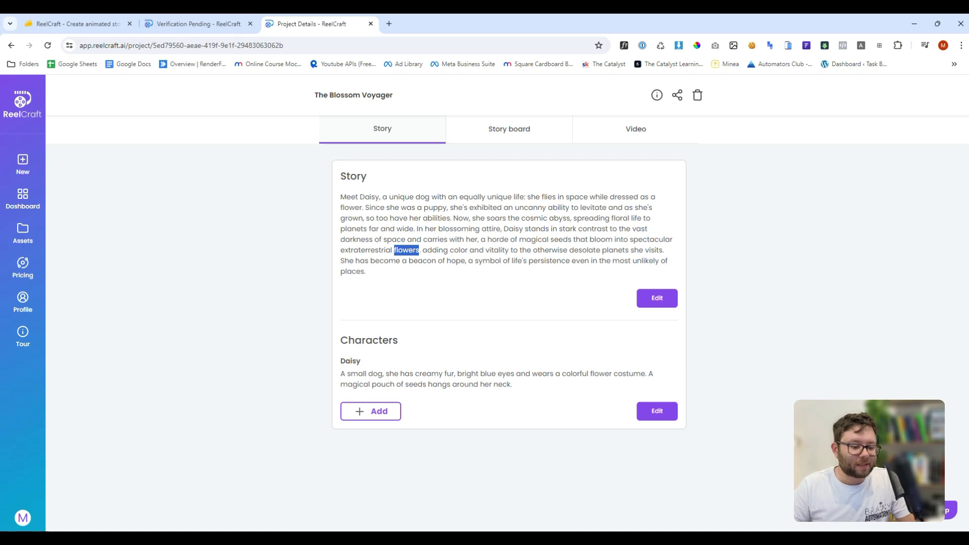
pyautogui.click(509, 129)
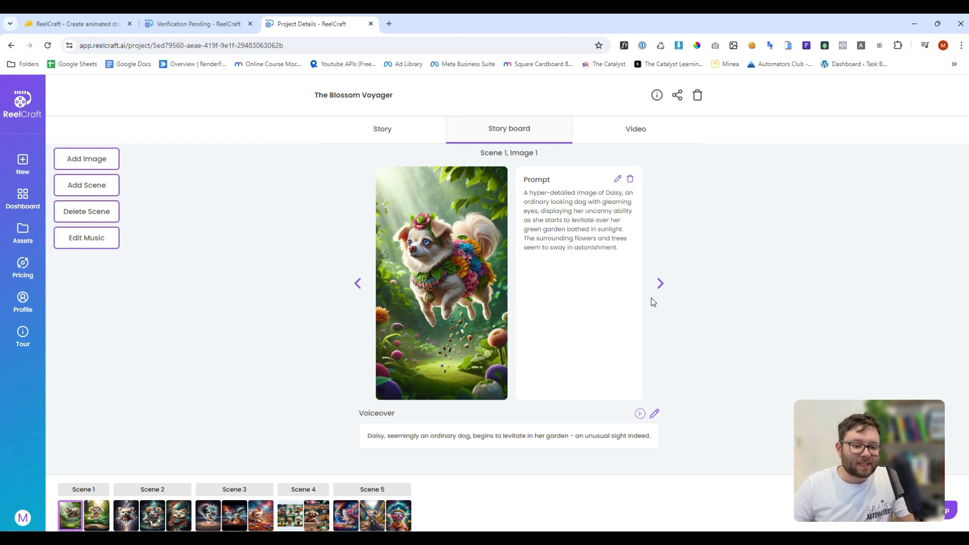
# Read the first image's prompt and page through the storyboard, returning to Scene 3.
pyautogui.moveTo(536, 204); pyautogui.dragTo(570, 238)
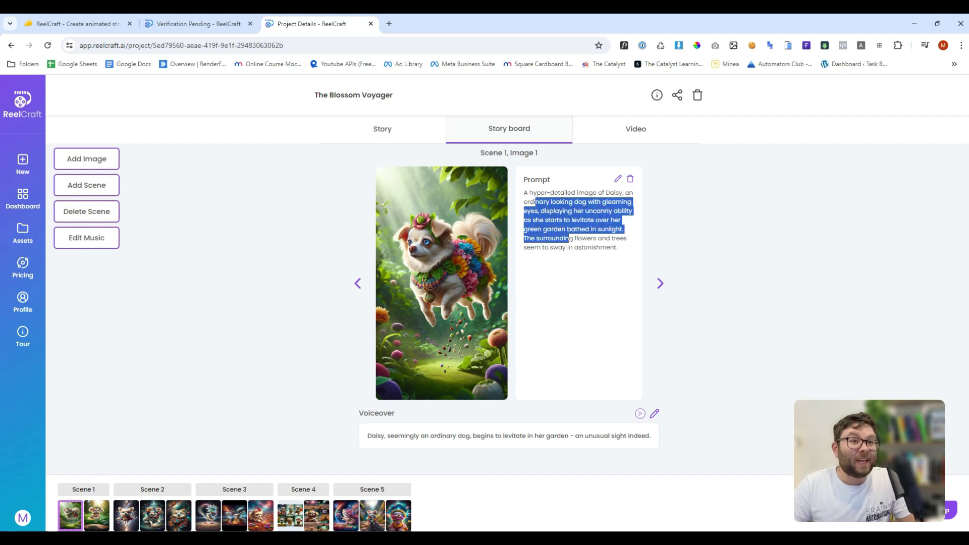
pyautogui.click(660, 285)
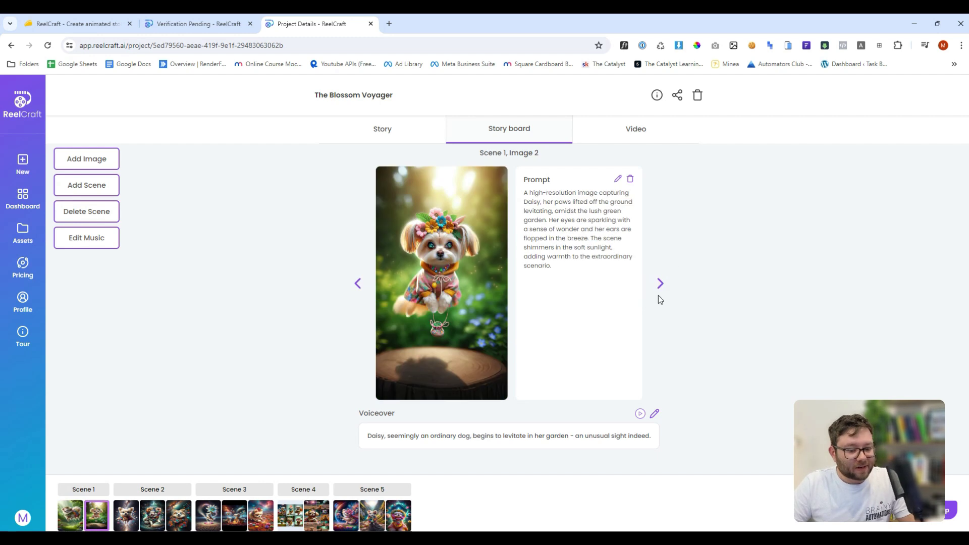
pyautogui.click(659, 281)
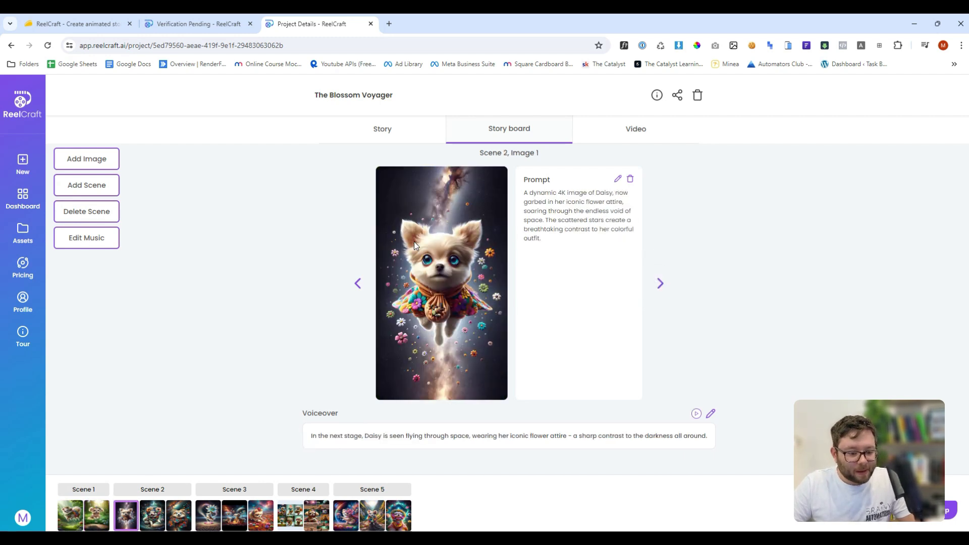
pyautogui.click(664, 284)
pyautogui.click(661, 284)
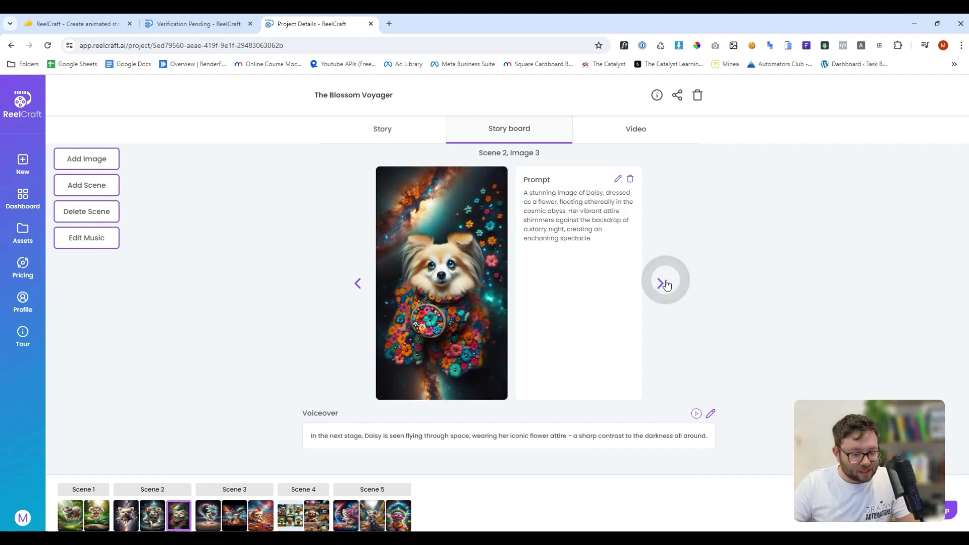
pyautogui.click(661, 284)
pyautogui.click(661, 284)
pyautogui.click(661, 284)
pyautogui.click(661, 284)
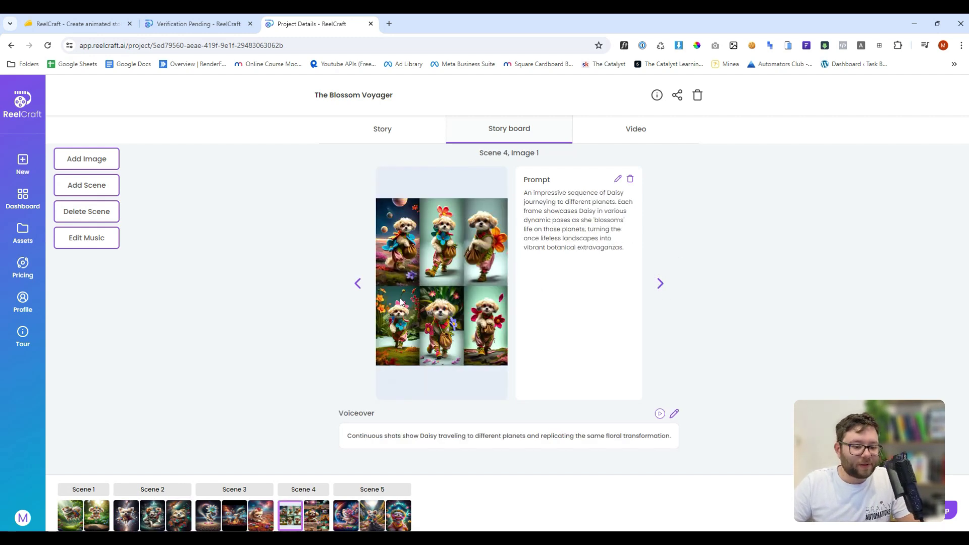
pyautogui.click(358, 285)
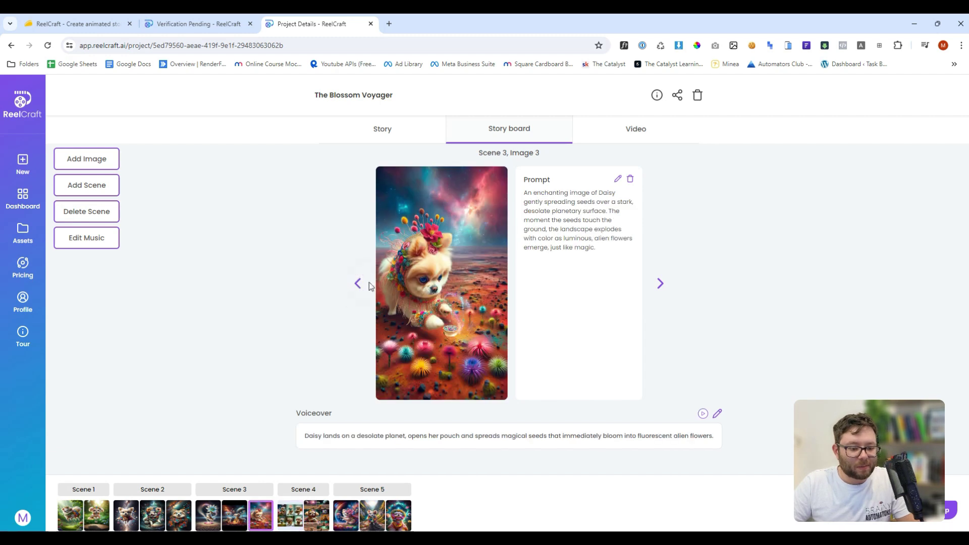
pyautogui.click(658, 286)
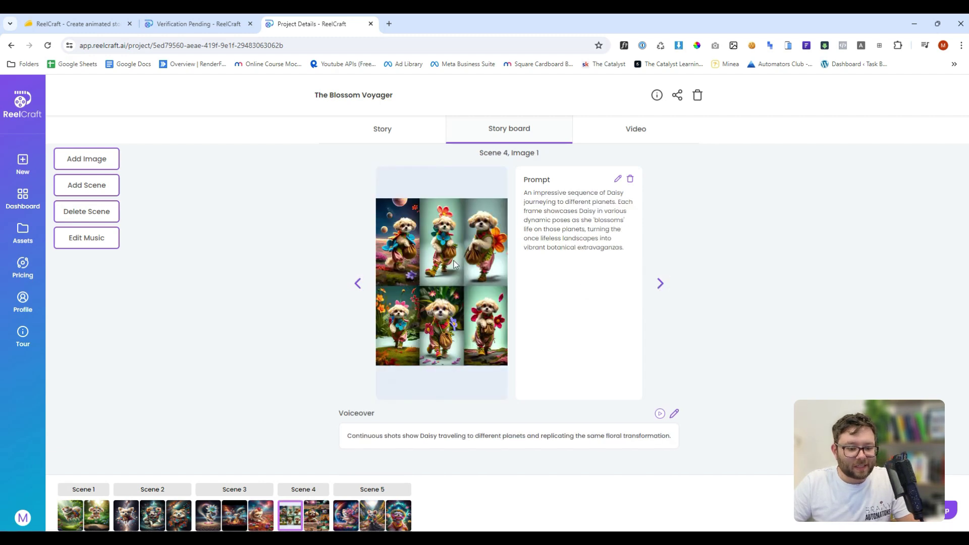
pyautogui.click(360, 286)
pyautogui.click(360, 286)
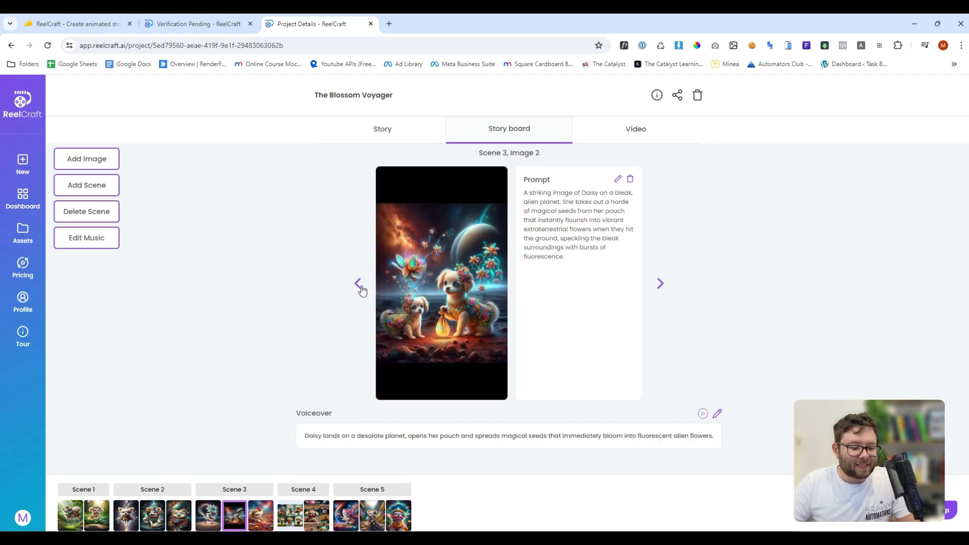
pyautogui.click(360, 286)
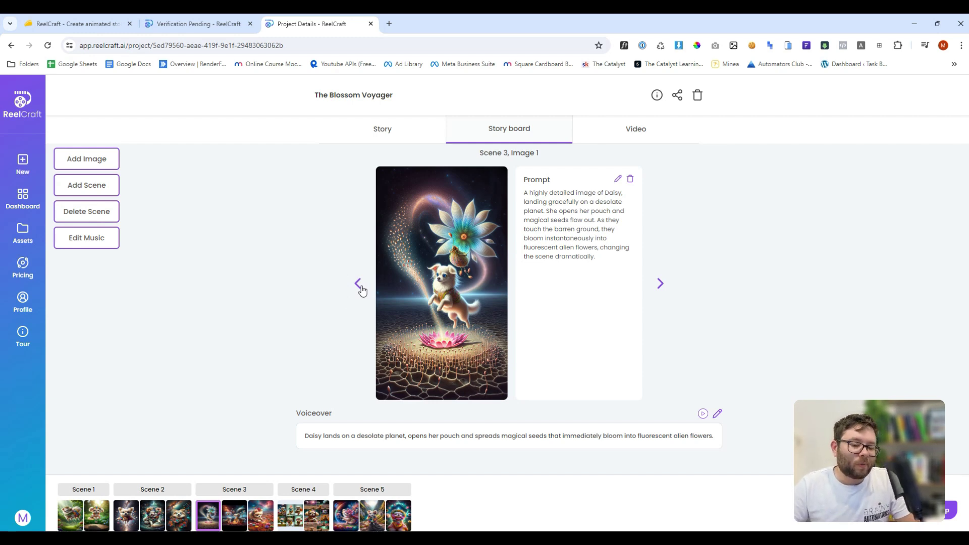
# Advance through Scenes 3 and 4 to the final Scene 5 images.
pyautogui.click(662, 287)
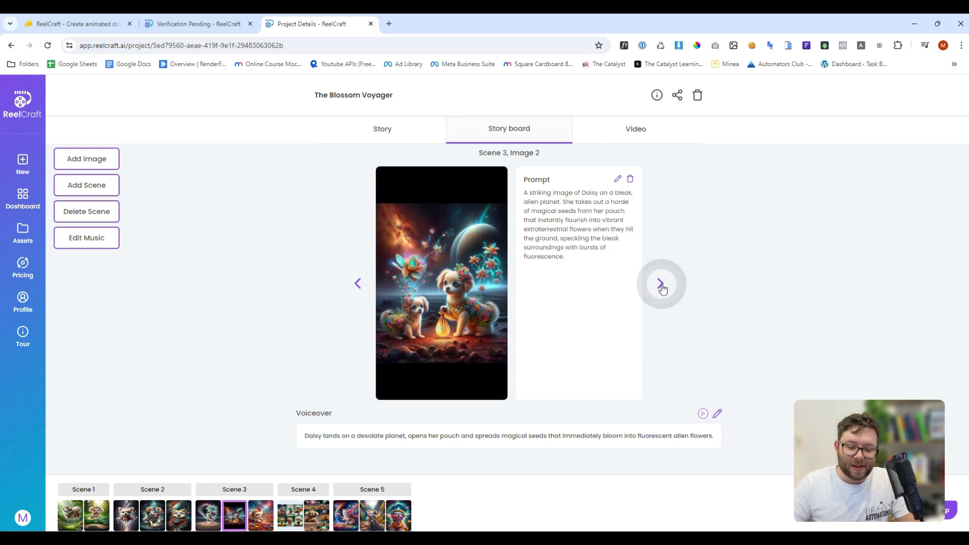
pyautogui.click(661, 287)
pyautogui.click(661, 287)
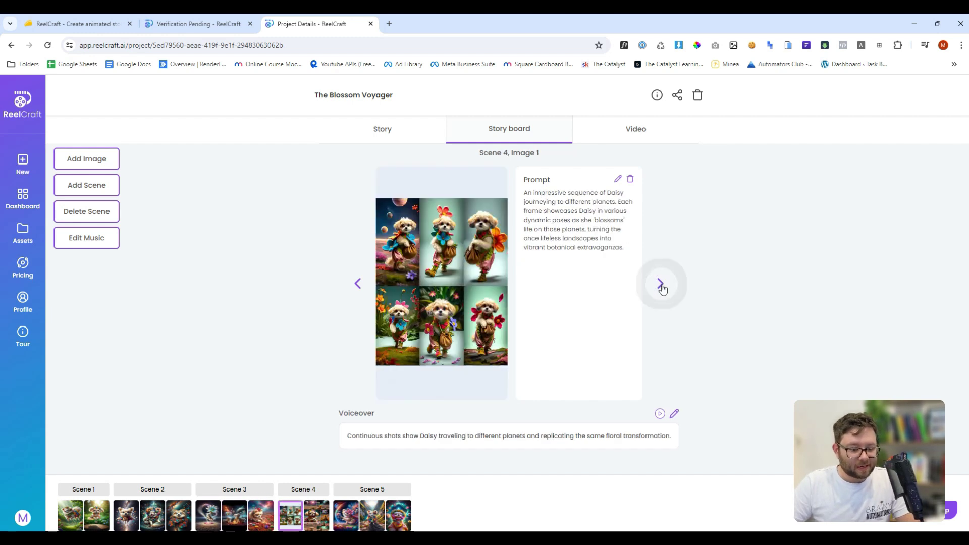
pyautogui.click(661, 287)
pyautogui.click(662, 287)
pyautogui.click(661, 287)
pyautogui.click(661, 287)
pyautogui.click(662, 287)
pyautogui.click(662, 287)
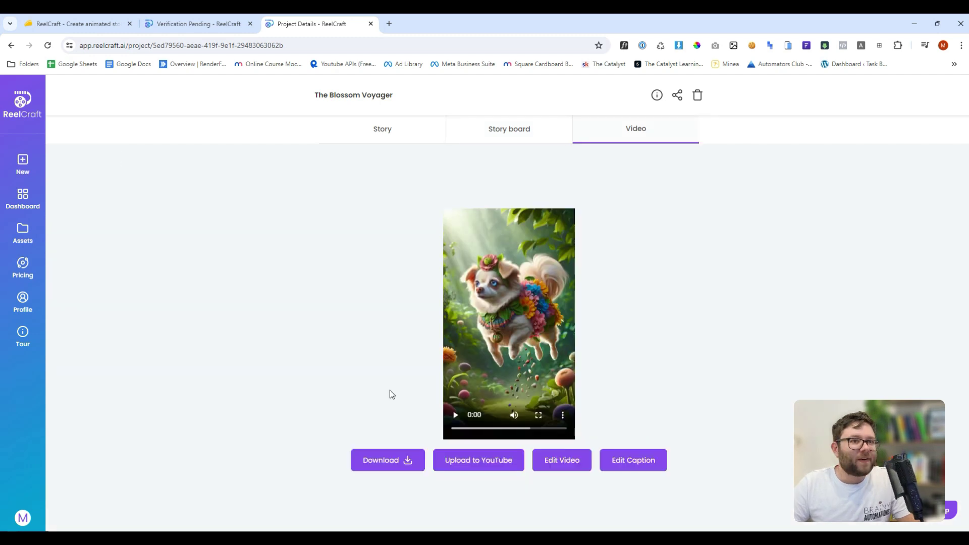
pyautogui.click(455, 414)
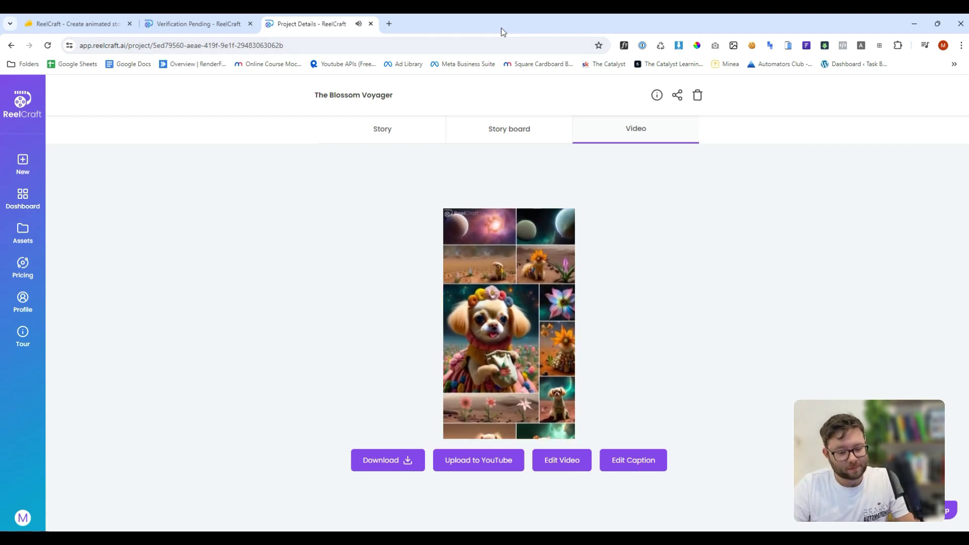
pyautogui.moveTo(566, 347)
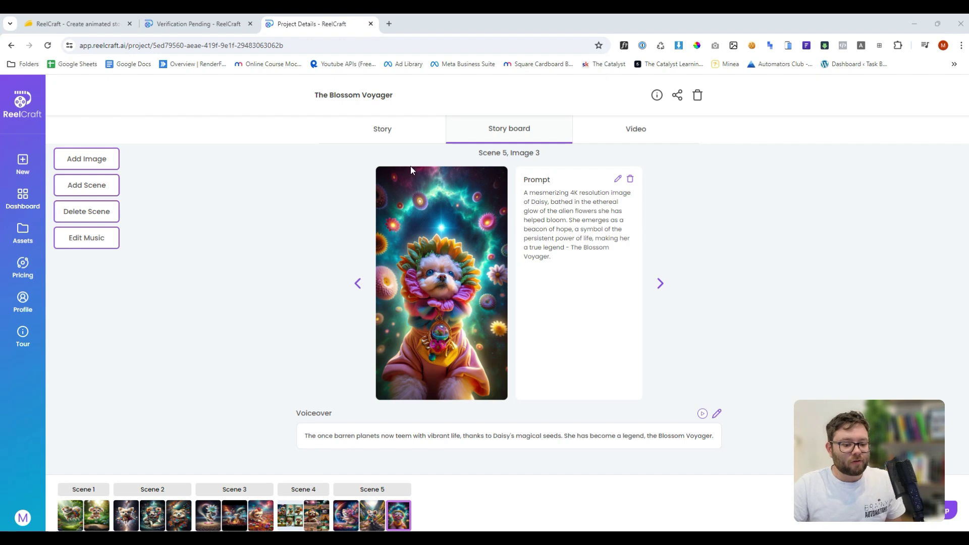
# Look at the Add Image dialog's Search Image and Create Image tabs, then cancel.
pyautogui.click(103, 159)
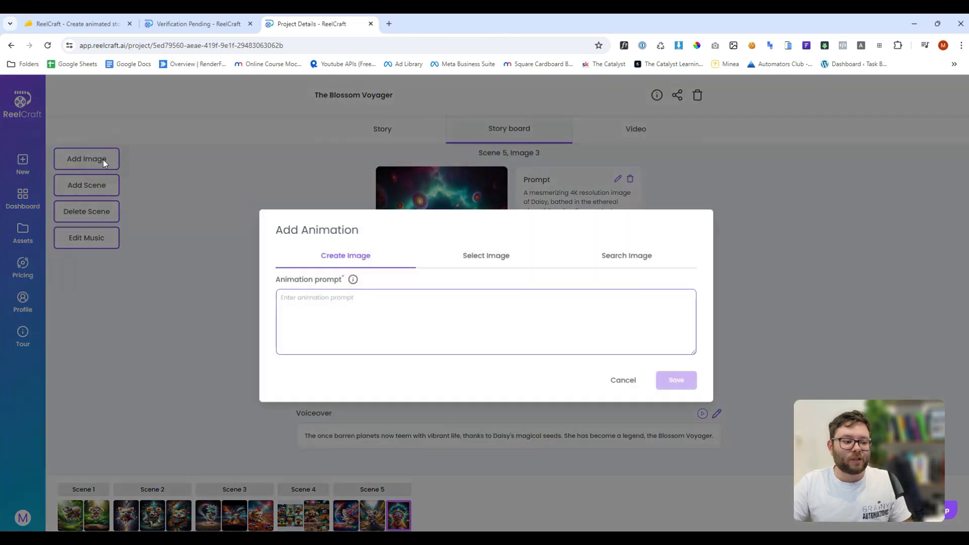
pyautogui.click(612, 252)
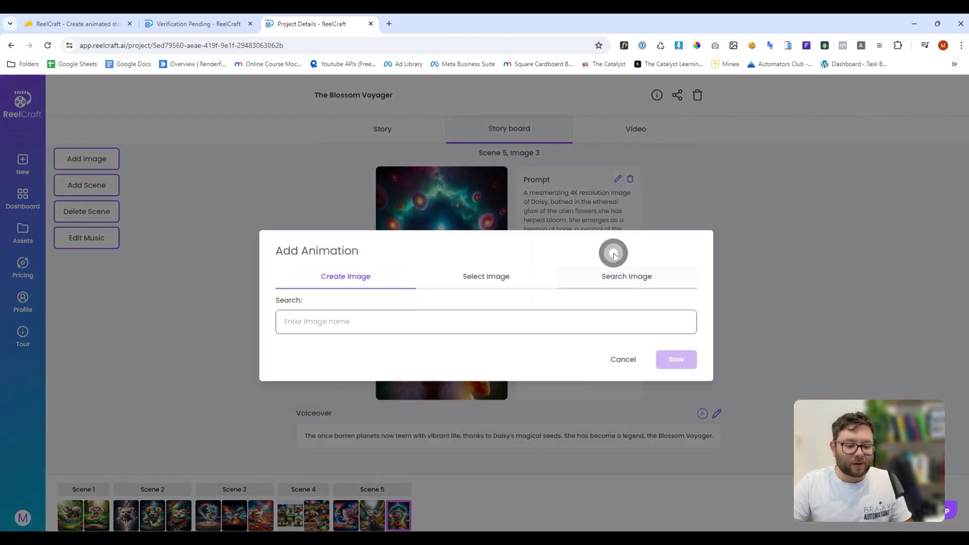
pyautogui.click(347, 276)
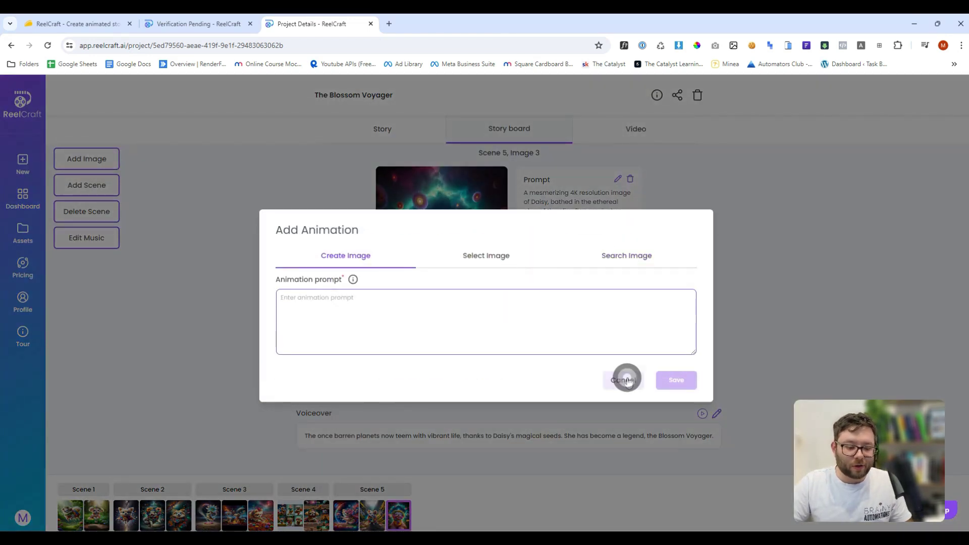
pyautogui.click(375, 243)
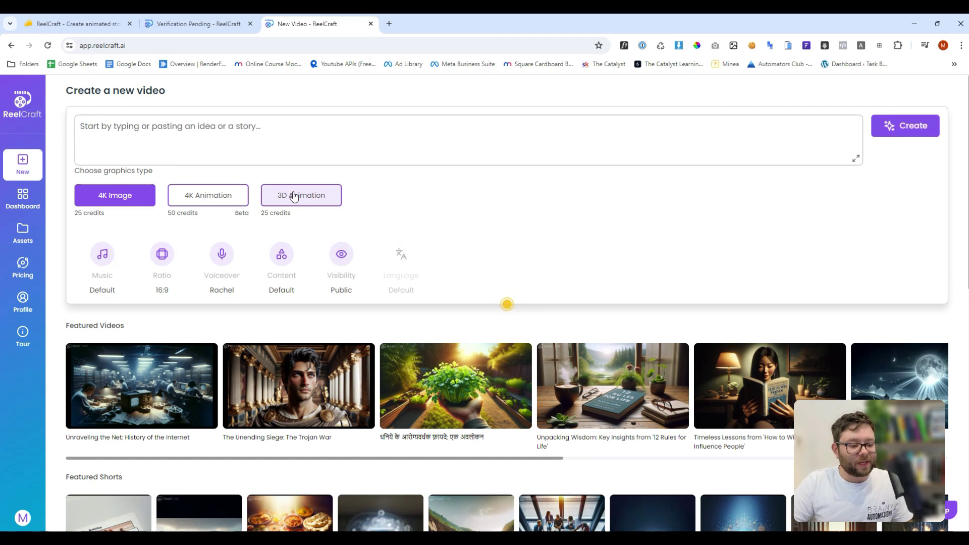
# Choose 3D Animation and enter the idea 'a cat chasing a bird in the jungle'.
pyautogui.click(294, 195)
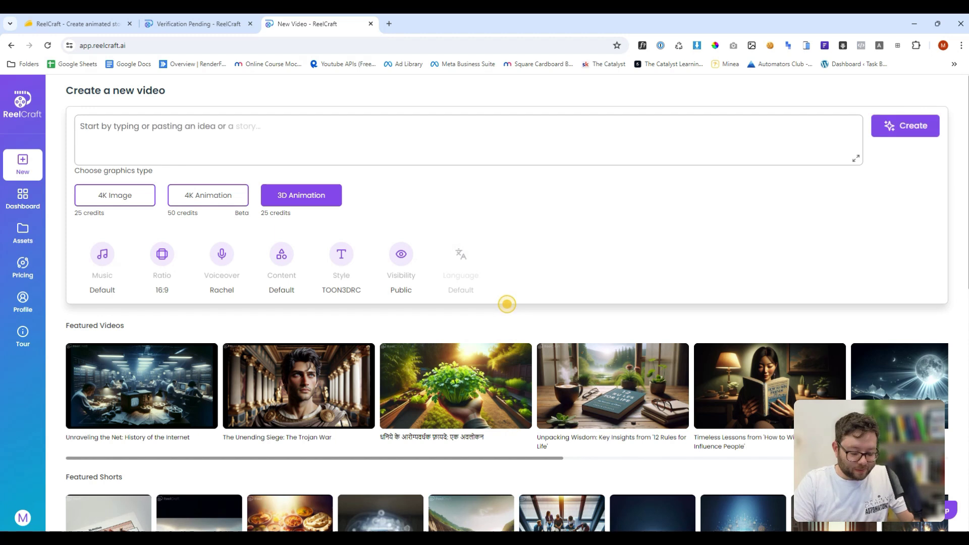
pyautogui.write('a cat chasing')
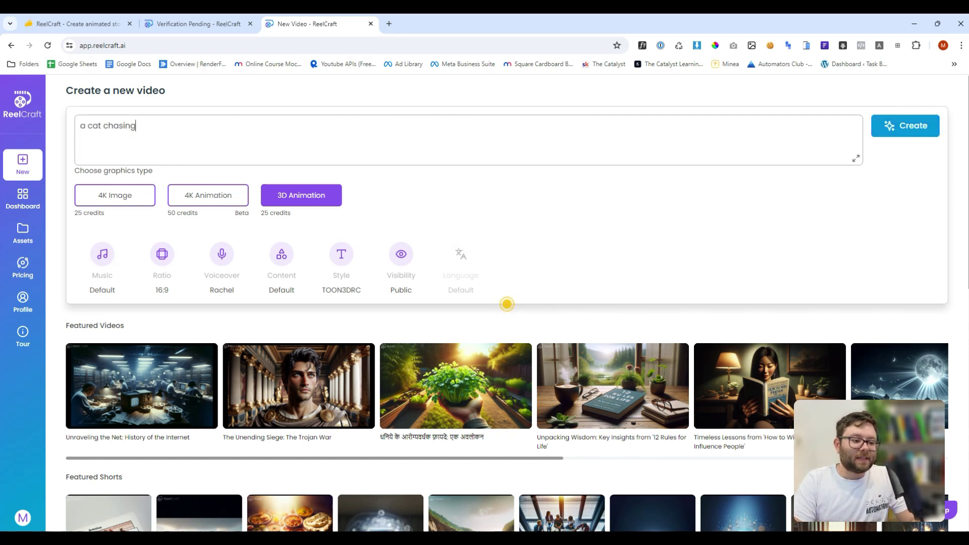
pyautogui.write(' a bird in the jungle')
# Create the video with Historical content type and 'Transform the given idea into a story'.
pyautogui.click(896, 135)
pyautogui.click(581, 289)
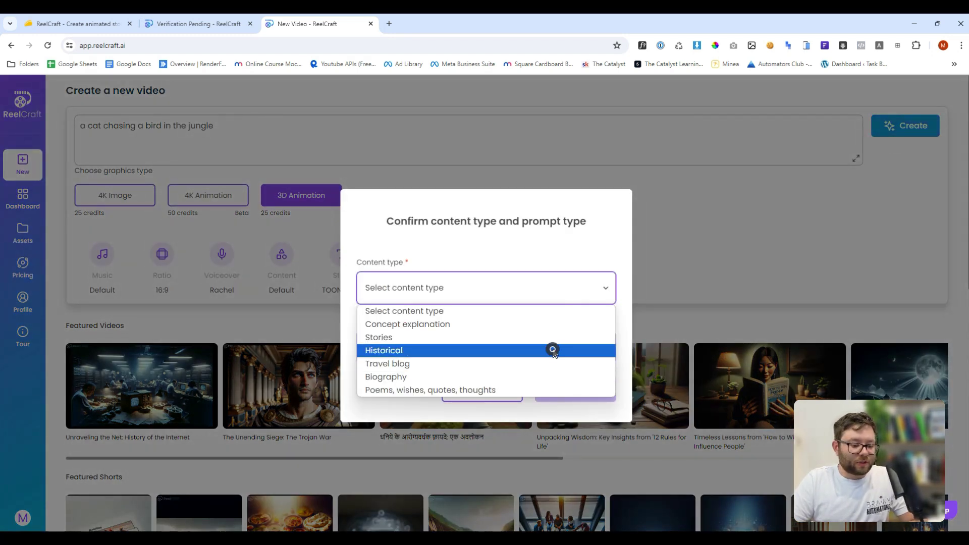
pyautogui.click(553, 349)
pyautogui.click(556, 354)
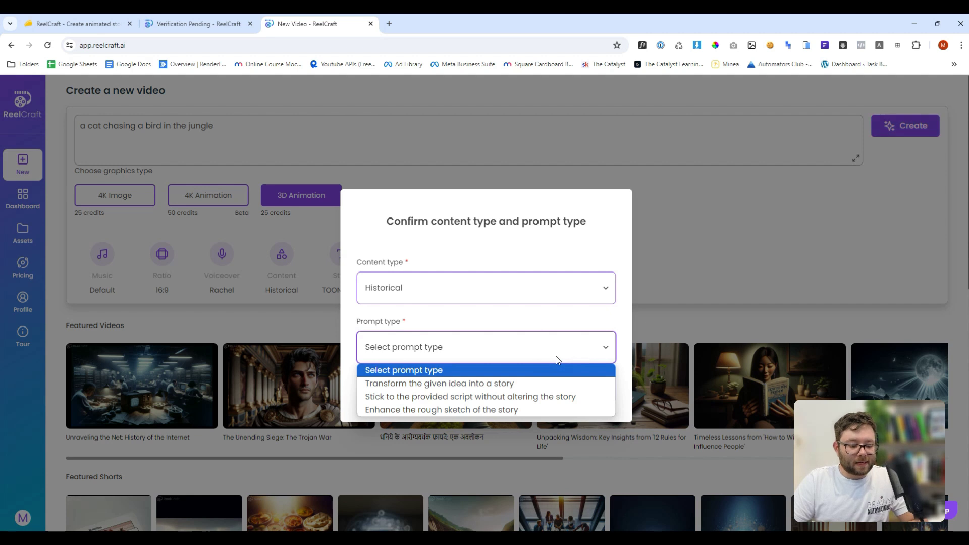
pyautogui.click(558, 383)
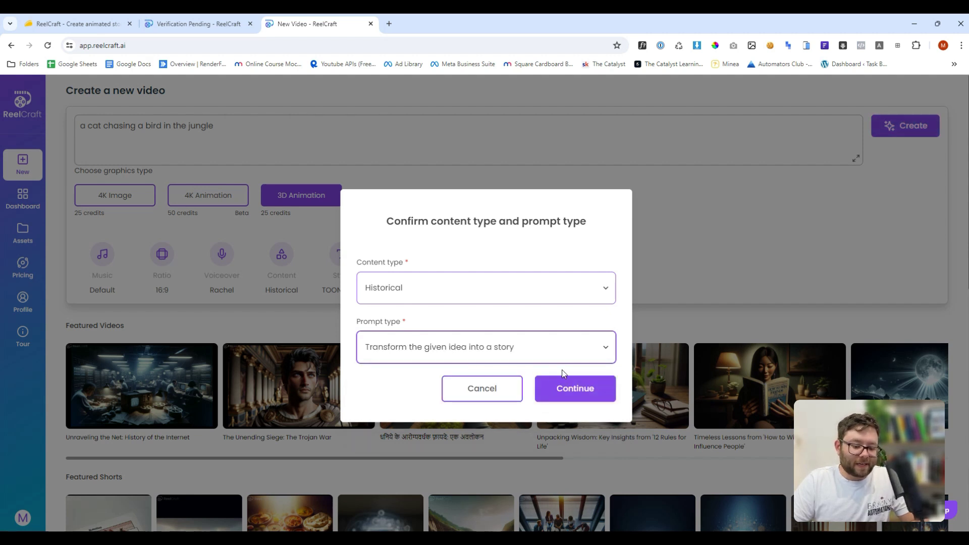
pyautogui.click(576, 388)
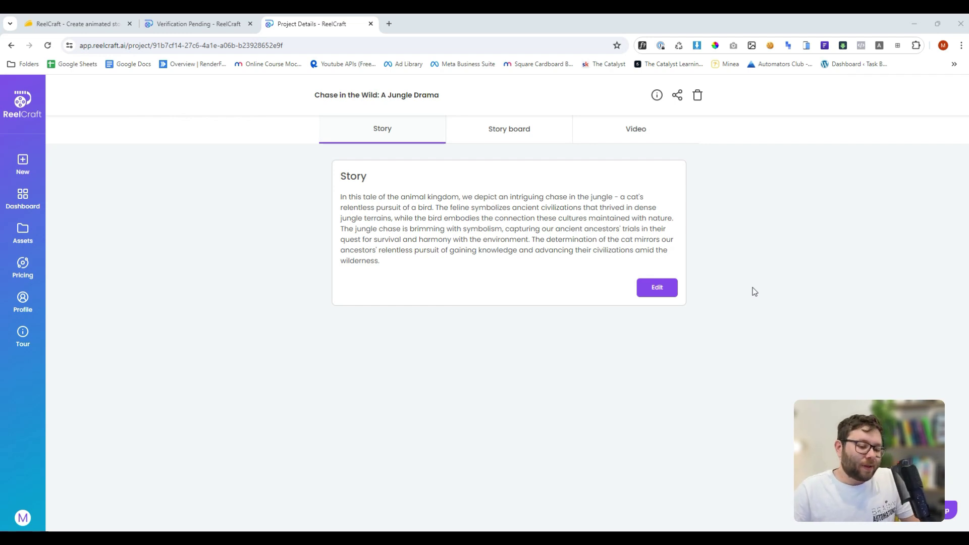
# Select the story text, then browse the storyboard forward to Scene 2, Image 4.
pyautogui.moveTo(543, 276); pyautogui.dragTo(321, 204)
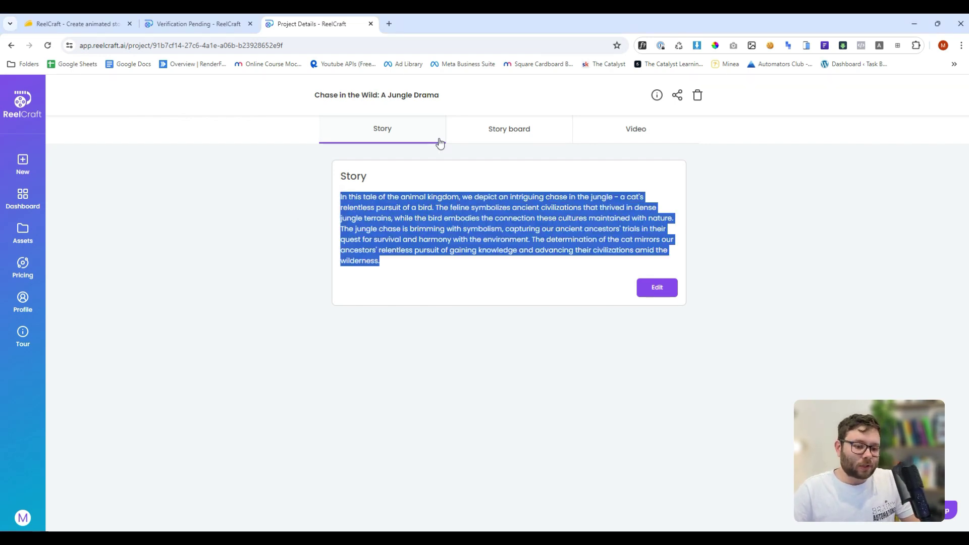
pyautogui.click(459, 135)
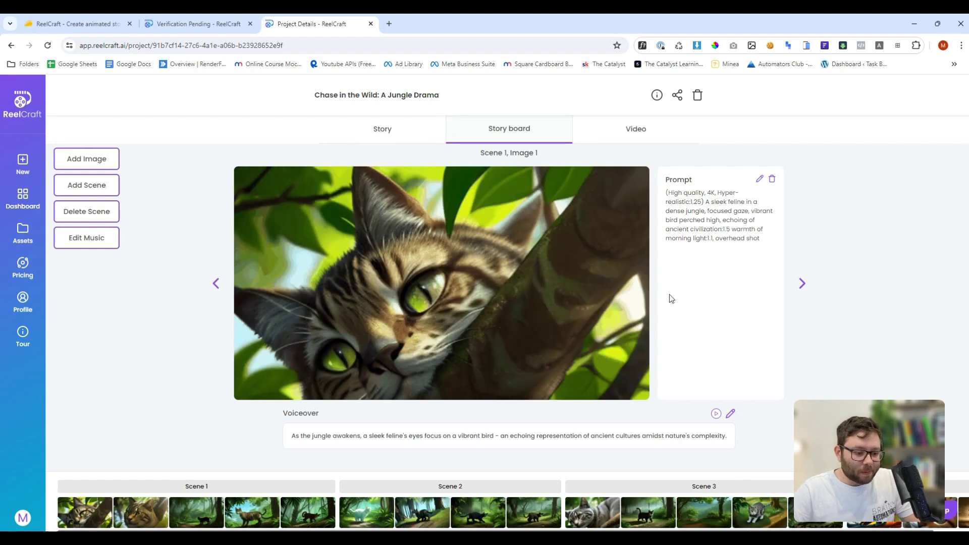
pyautogui.click(809, 290)
pyautogui.click(810, 291)
pyautogui.click(810, 291)
pyautogui.click(807, 290)
pyautogui.click(802, 288)
pyautogui.click(799, 286)
pyautogui.click(800, 289)
pyautogui.click(802, 292)
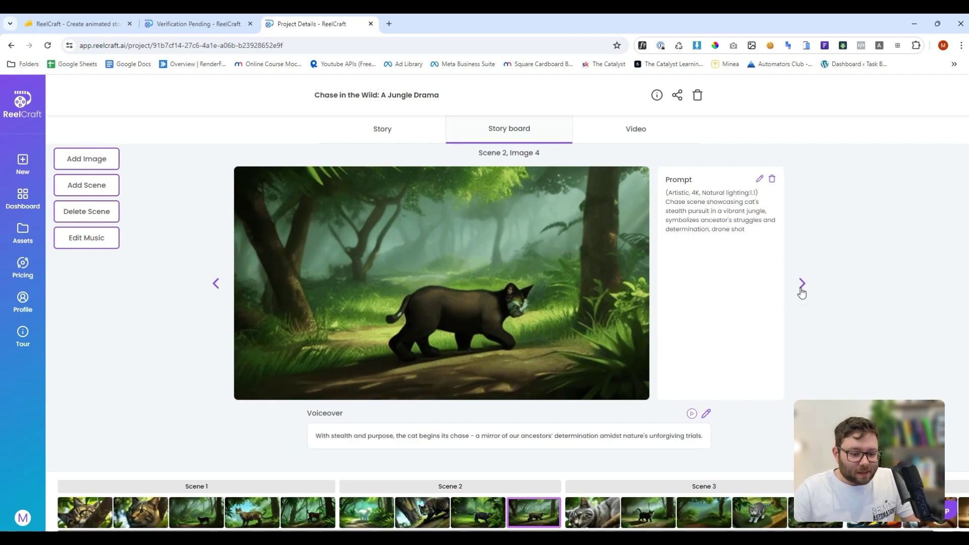
# Step through Scenes 3 and 4, then view the rendered 0:37 video.
pyautogui.click(802, 290)
pyautogui.click(802, 290)
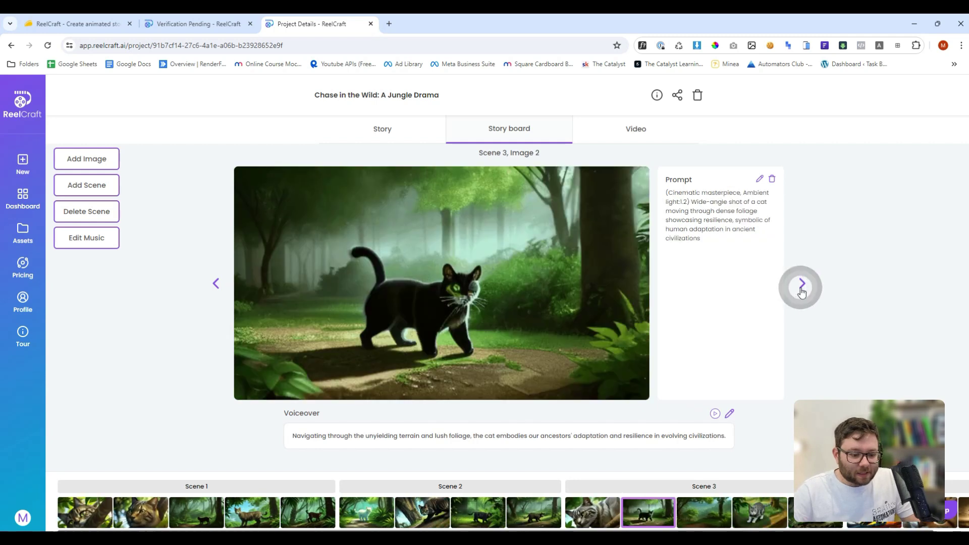
pyautogui.click(802, 291)
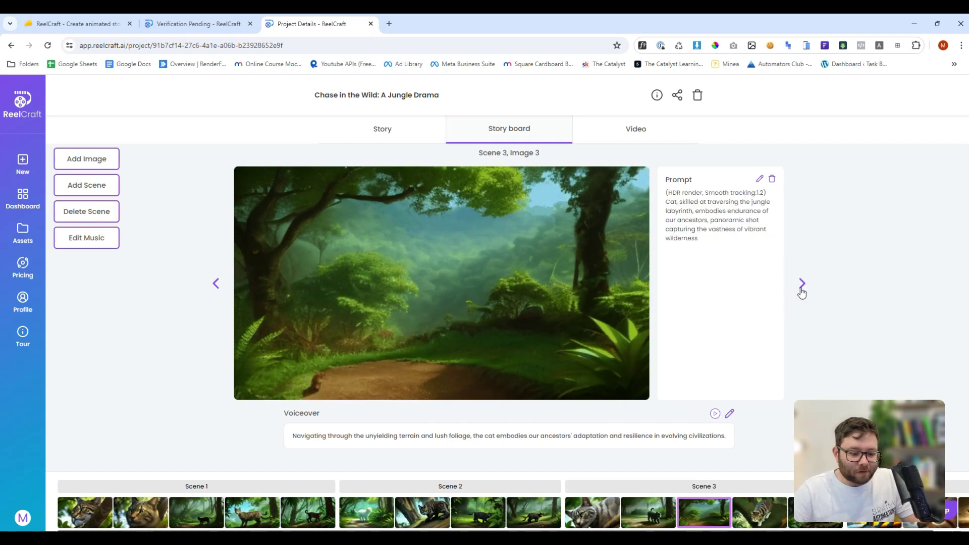
pyautogui.click(801, 290)
pyautogui.click(801, 290)
pyautogui.click(801, 290)
pyautogui.click(802, 290)
pyautogui.click(802, 290)
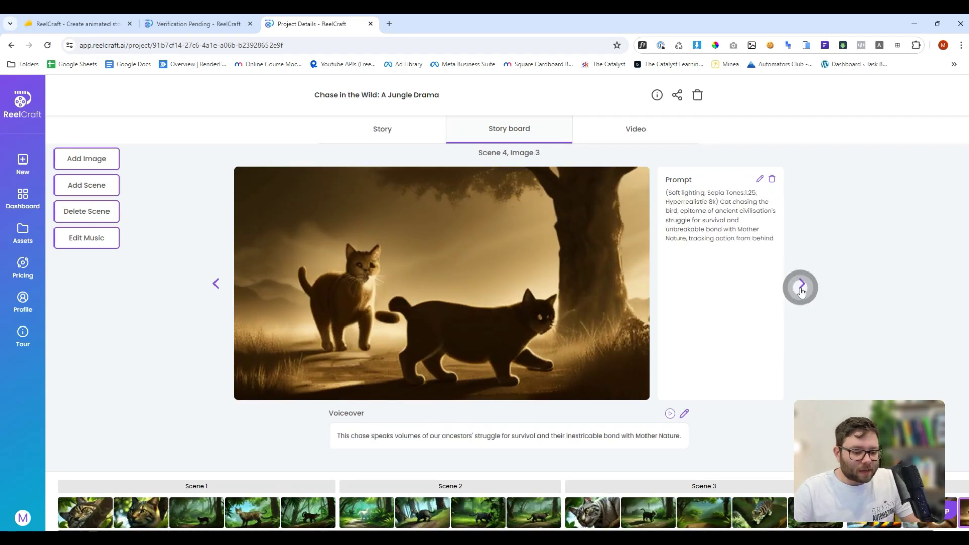
pyautogui.doubleClick(802, 290)
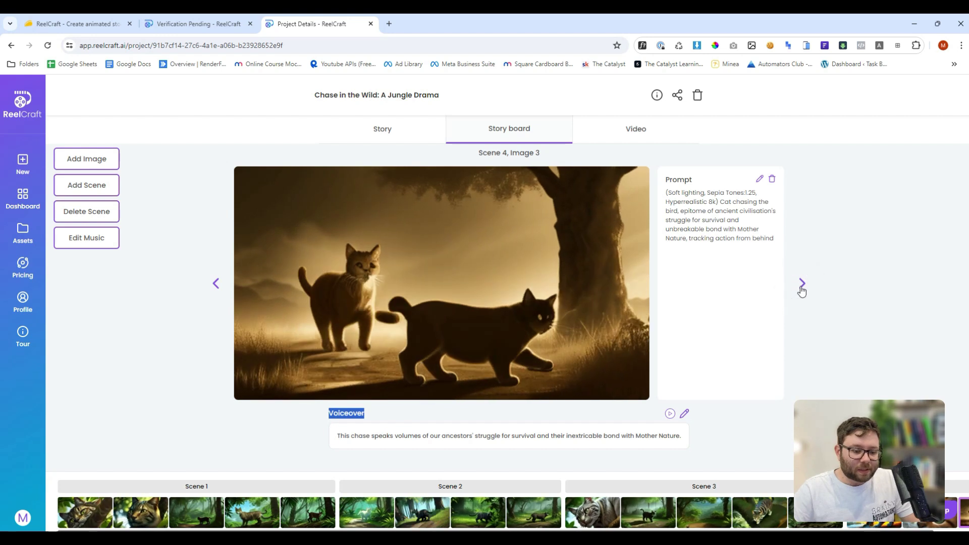
pyautogui.click(635, 132)
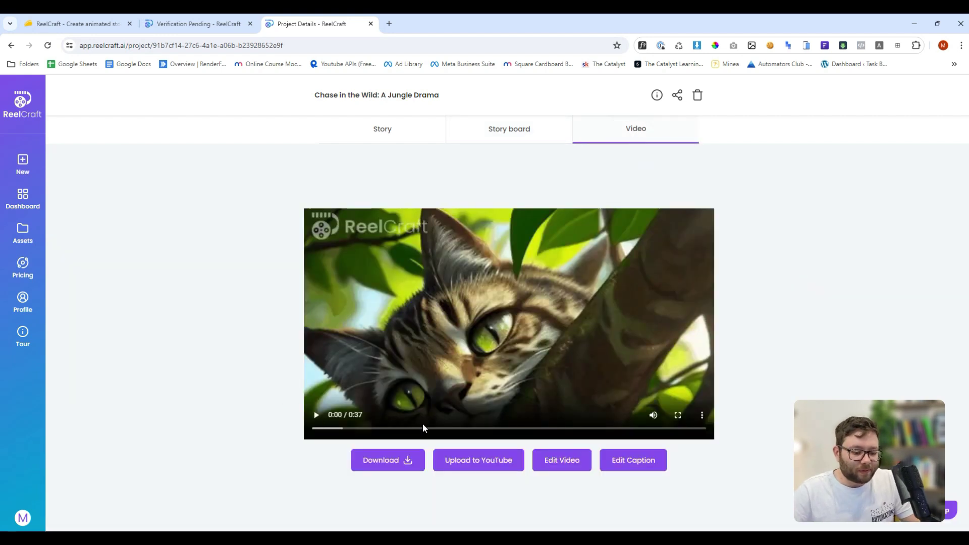
# Play the 37-second Chase in the Wild video through to the end.
pyautogui.click(314, 420)
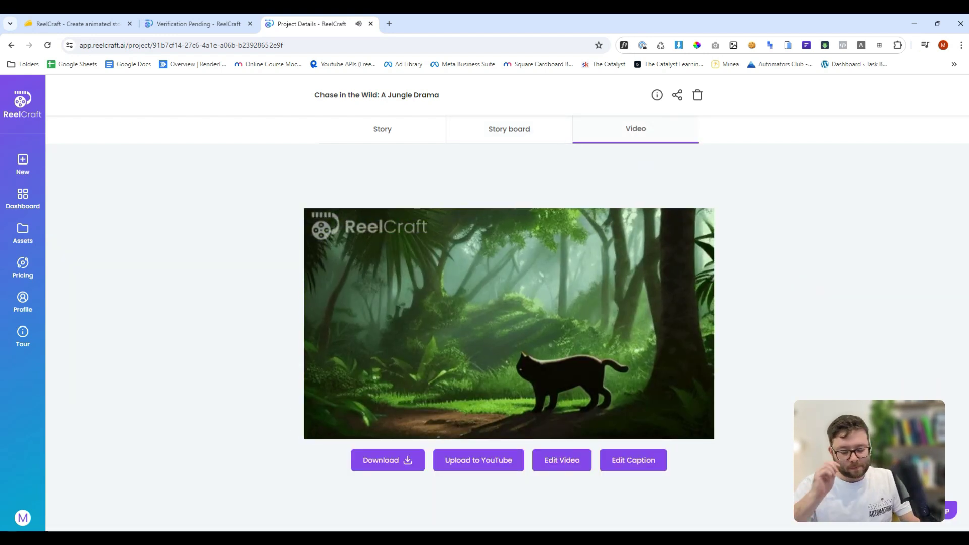